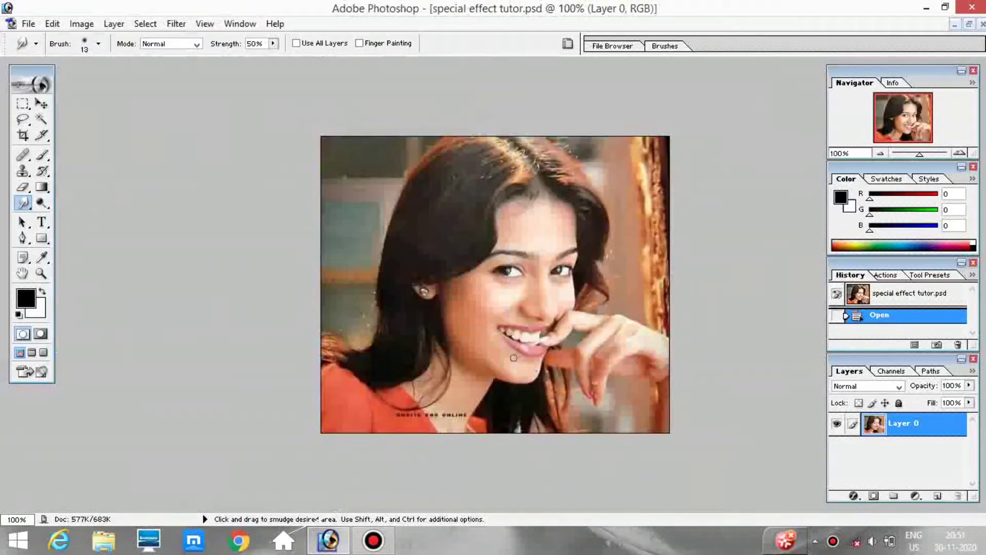
key(ctrl)
click(41, 273)
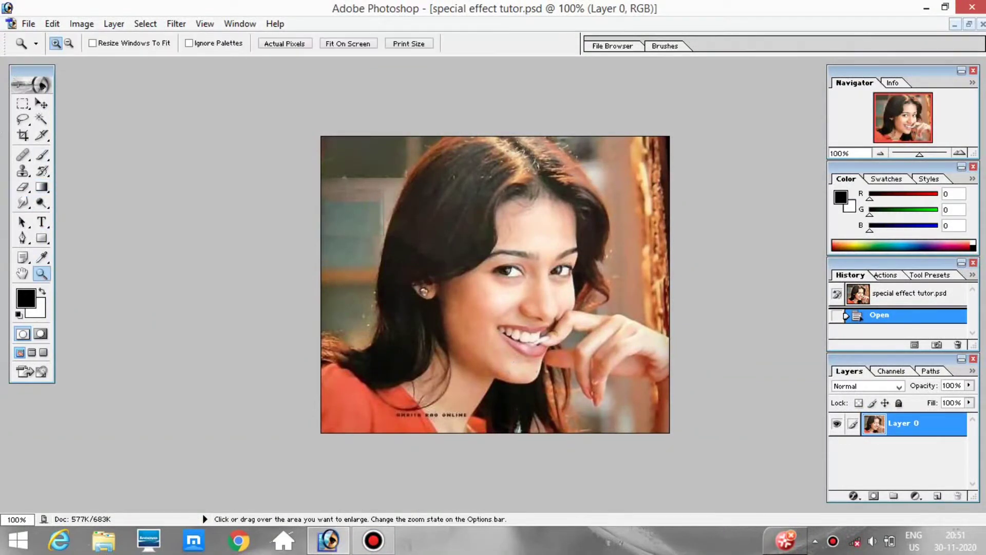
click(493, 284)
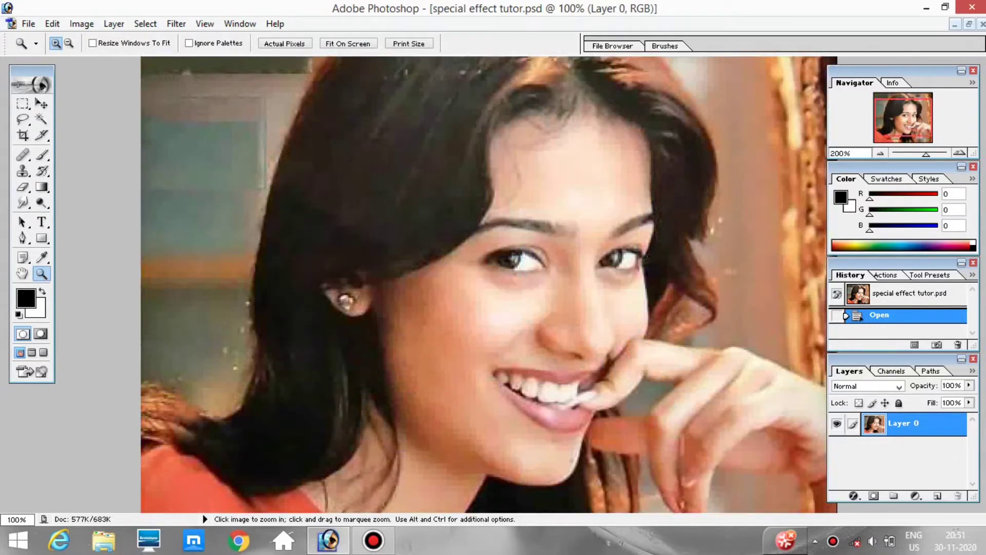
drag(209, 115, 727, 456)
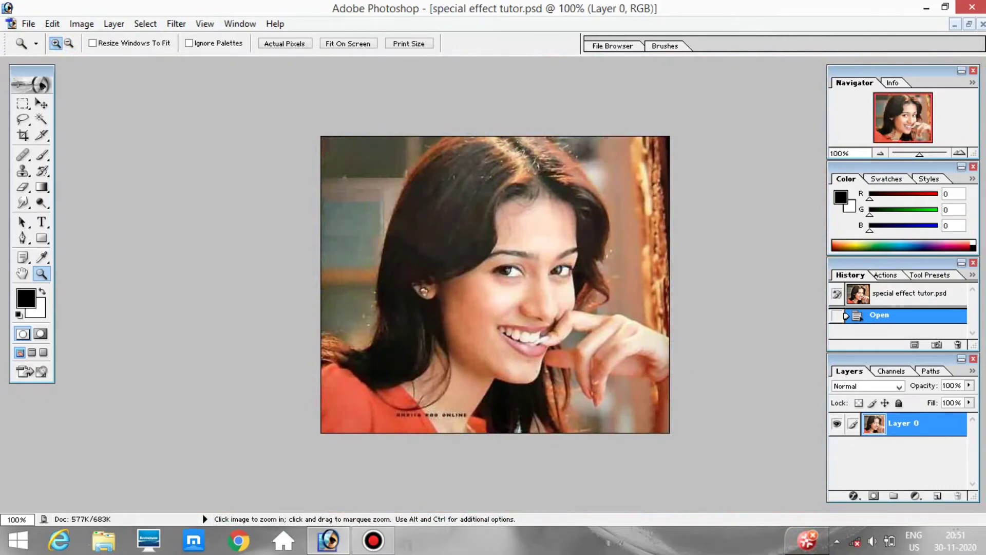
Duplicate Layer 0 within the same document as Layer 0 copy
click(114, 23)
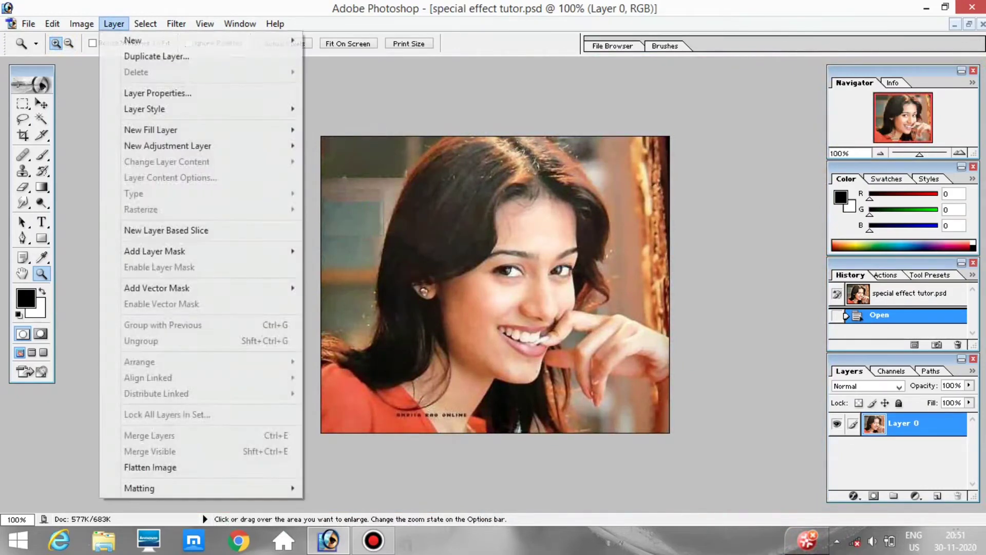
click(156, 56)
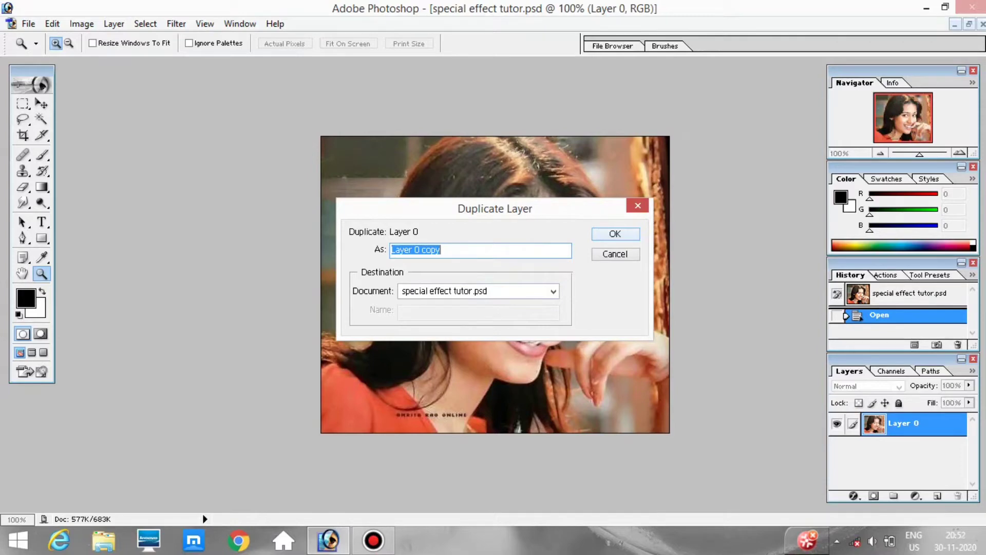
key(Return)
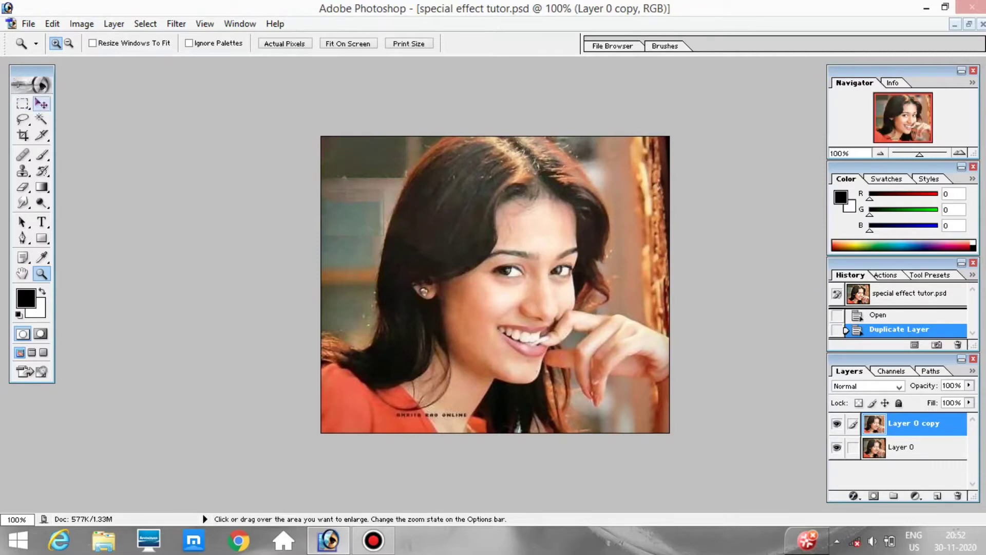
Open the Liquify filter on the duplicated portrait layer
click(43, 104)
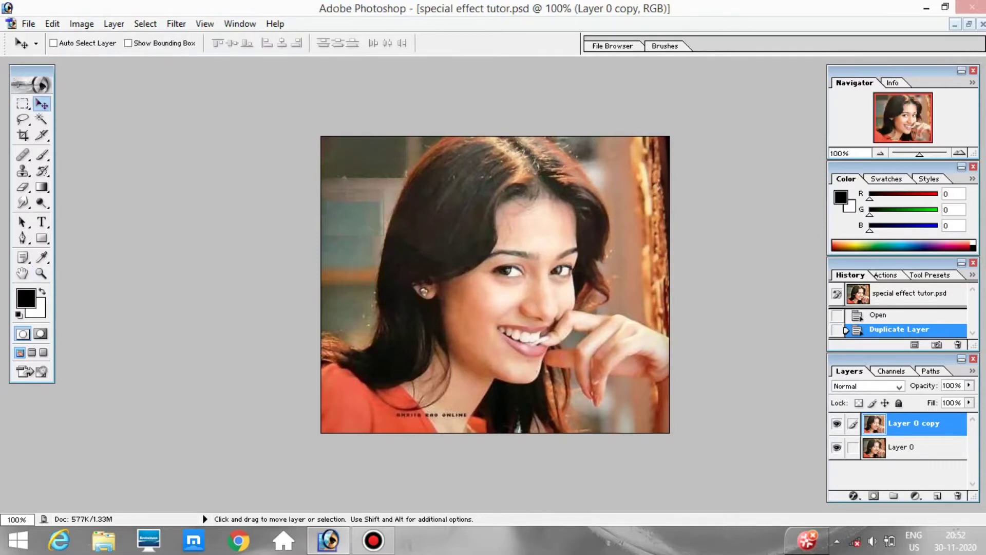
click(177, 23)
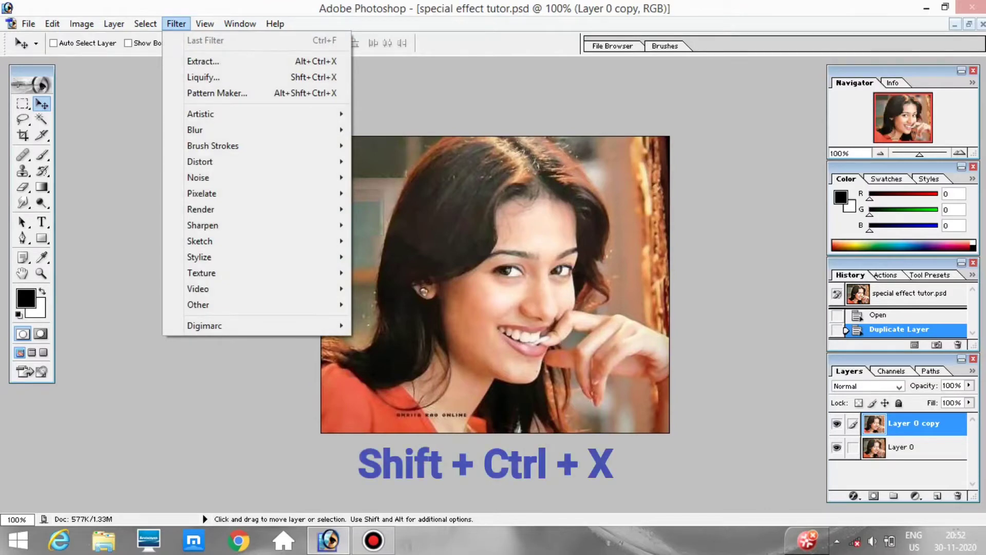
mouse_move(204, 24)
key(shift+ctrl+x)
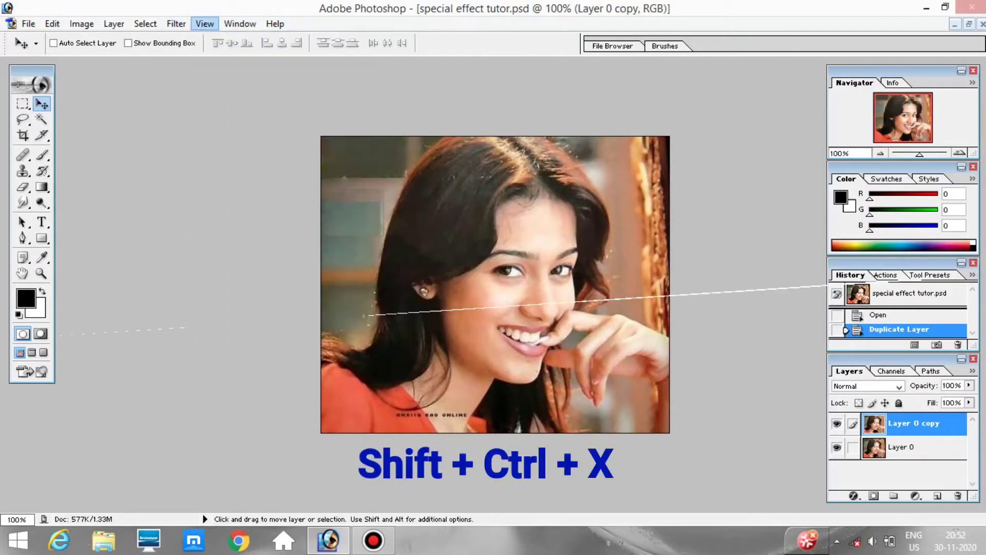
click(176, 23)
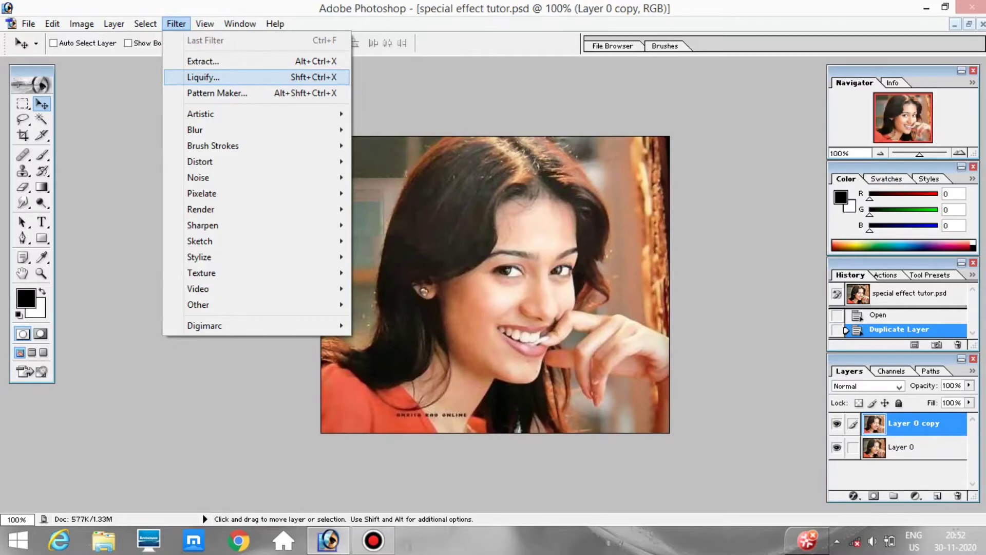
click(203, 78)
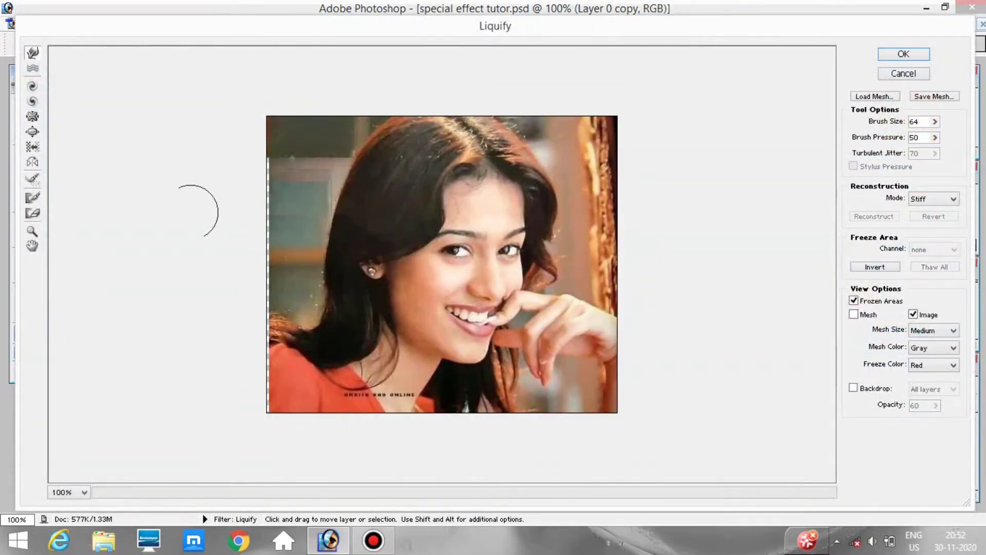
Freeze a wide ring of skin and eyebrow around the eye on the image's left with a size 19 Freeze brush, leaving the eye unfrozen
click(31, 231)
click(447, 264)
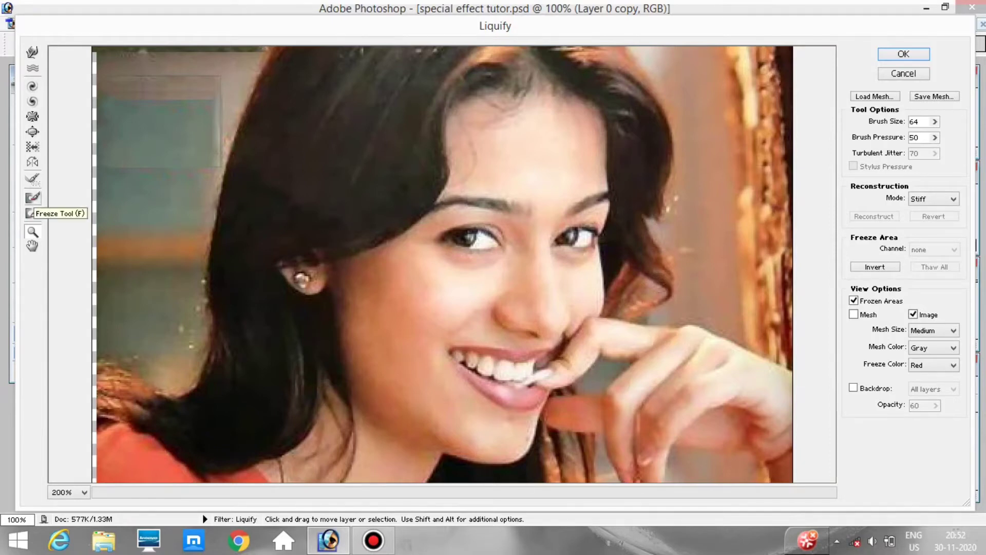
click(32, 198)
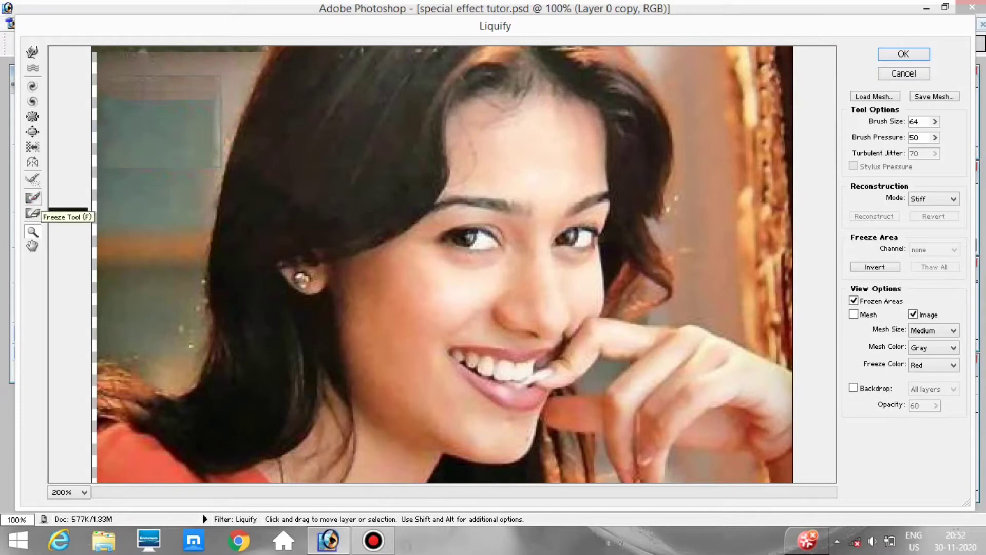
key(ctrl+plus)
key(bracketleft)
key(bracketleft)
key(bracketleft)
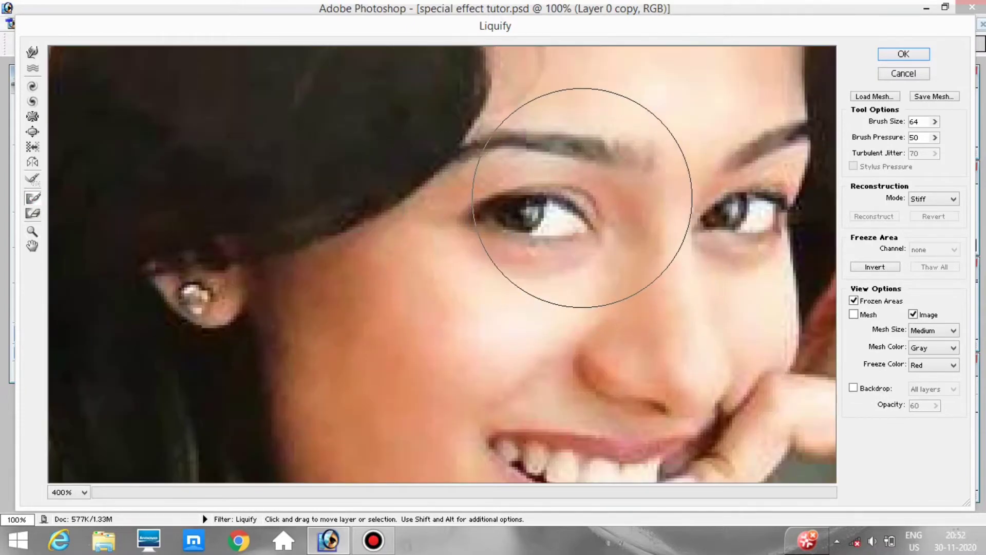
key(bracketleft)
key(bracketleft)
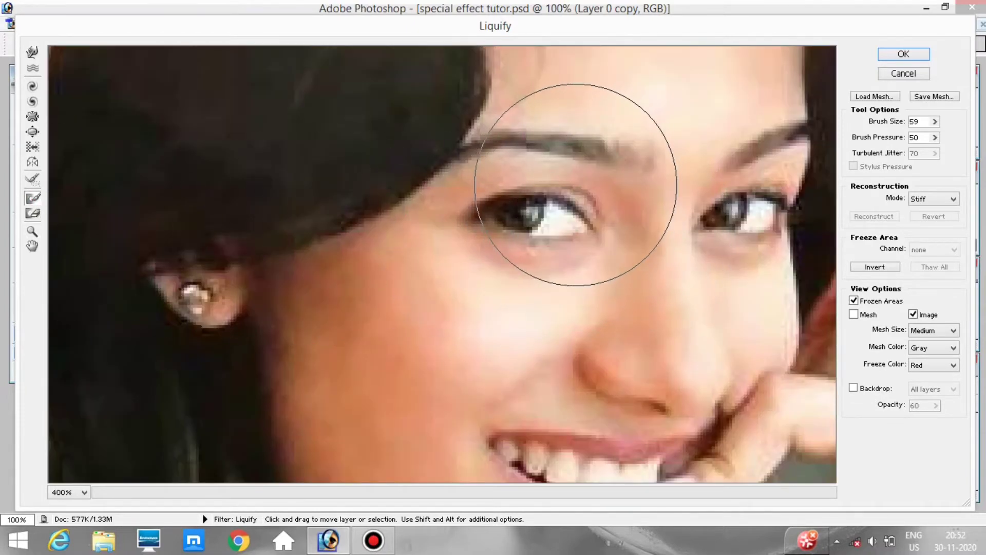
key(bracketleft)
key(bracketleft)
key(bracketleft)
key(bracketleft)
key(bracketleft)
key(bracketleft)
key(bracketleft)
key(bracketleft)
key(bracketleft)
key(bracketleft)
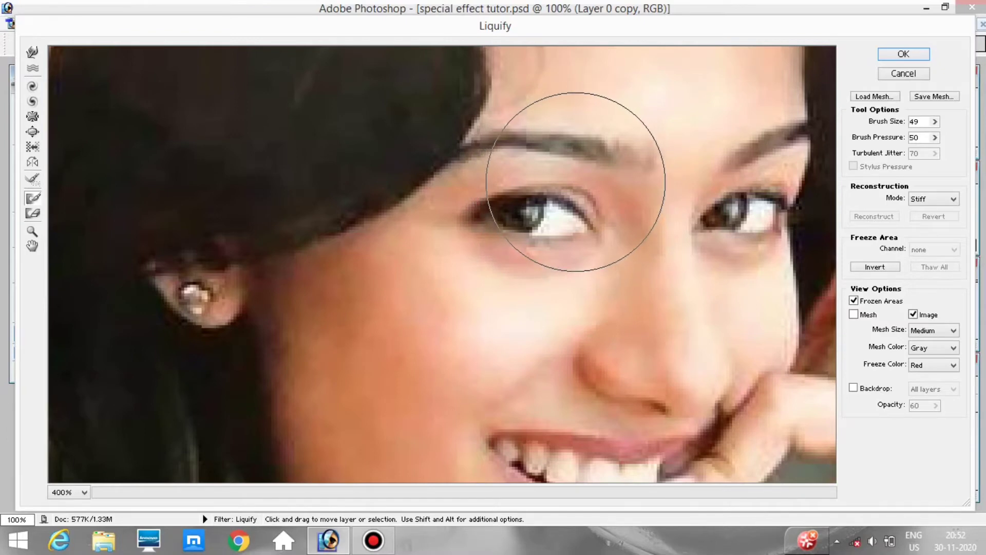
key(bracketleft)
key(bracketleft)
key(bracketleft)
key(bracketleft)
key(bracketleft)
key(bracketleft)
key(bracketleft)
key(bracketleft)
key(bracketleft)
key(bracketleft)
key(bracketleft)
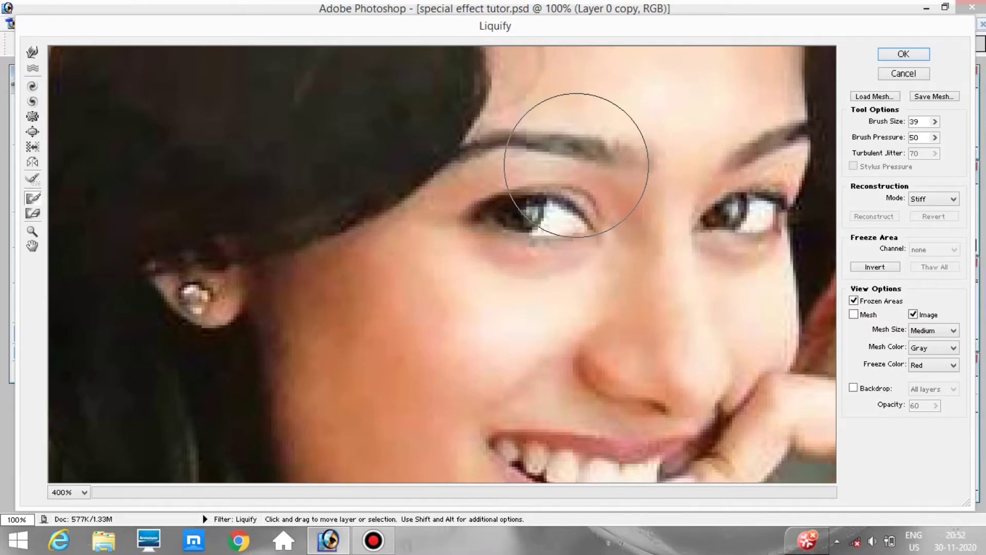
key(bracketleft)
key(bracketleft)
key(bracketleft)
key(bracketleft)
key(bracketleft)
key(bracketleft)
key(bracketleft)
key(bracketleft)
key(bracketleft)
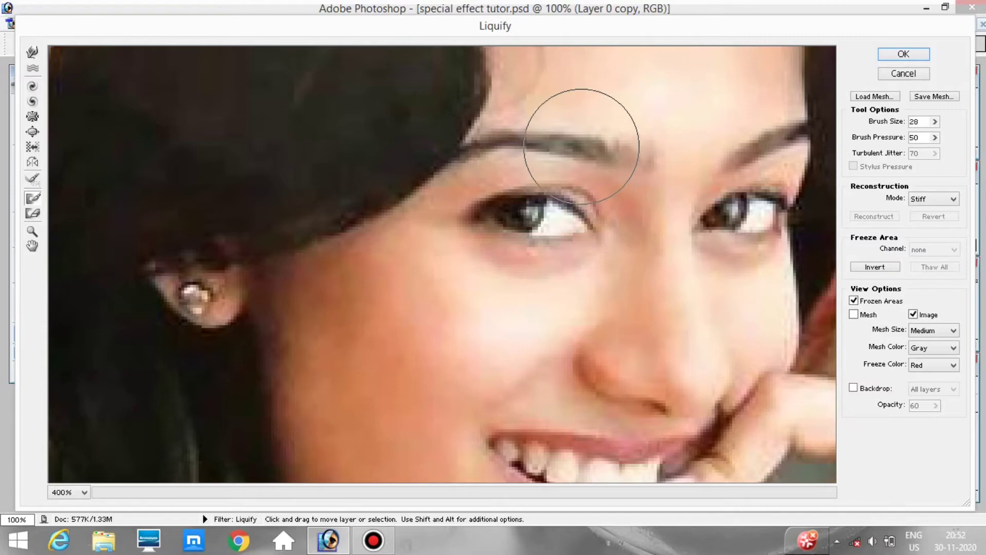
key(bracketleft)
key(bracketleft)
key(bracketleft)
key(bracketleft)
key(bracketleft)
key(bracketleft)
key(bracketleft)
key(bracketleft)
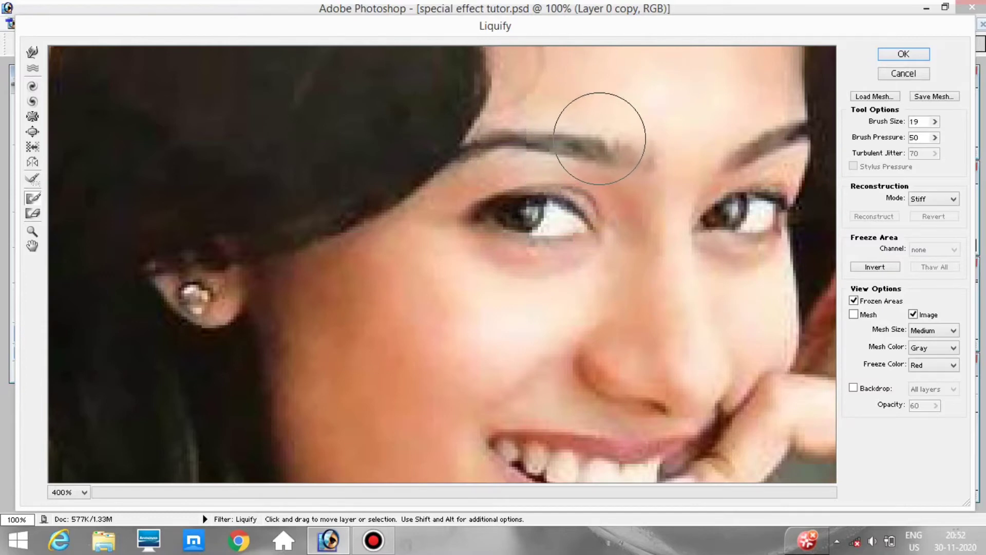
drag(614, 143, 623, 148)
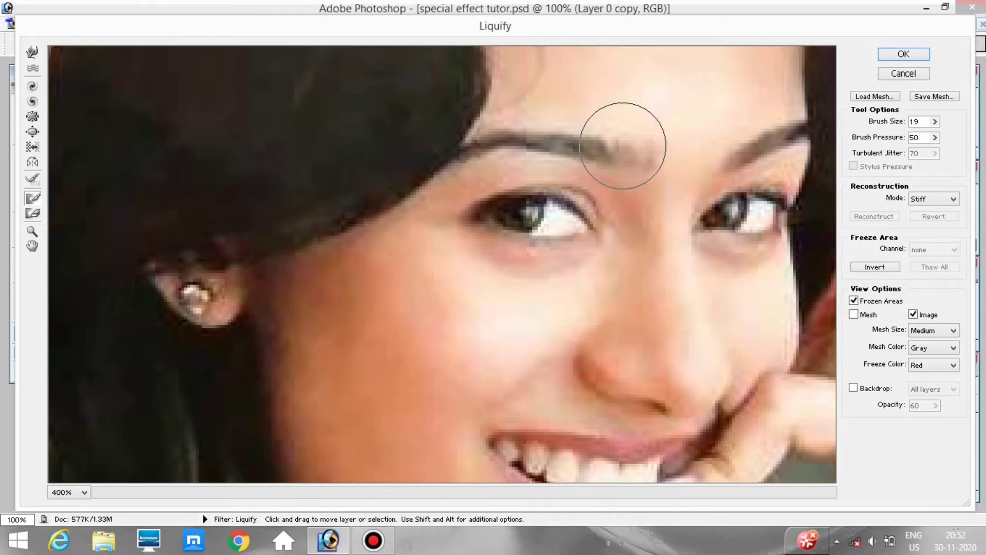
mouse_move(623, 148)
mouse_down()
mouse_move(467, 134)
mouse_move(434, 150)
mouse_move(416, 172)
mouse_move(419, 251)
mouse_move(550, 277)
mouse_move(599, 279)
mouse_move(639, 264)
mouse_move(670, 226)
mouse_move(668, 164)
mouse_move(649, 132)
mouse_up()
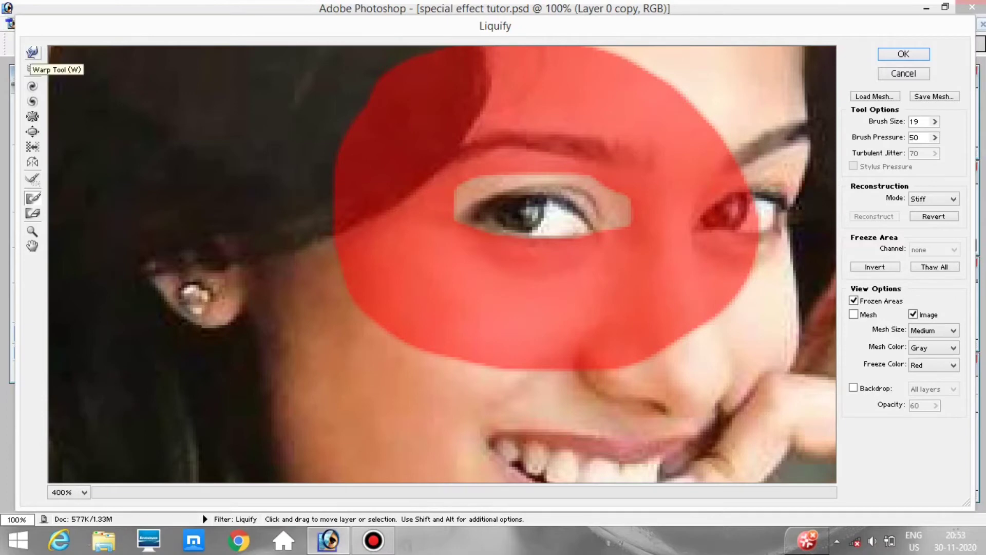
Warp the upper eyelid down over the unfrozen eye with brush size 39 to close it, and apply the Liquify filter
click(32, 52)
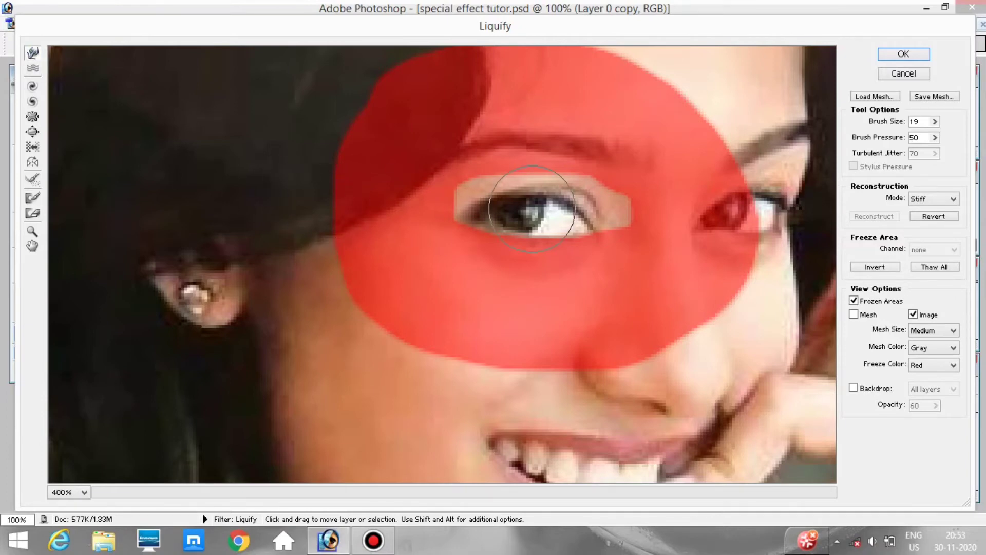
key(bracketright)
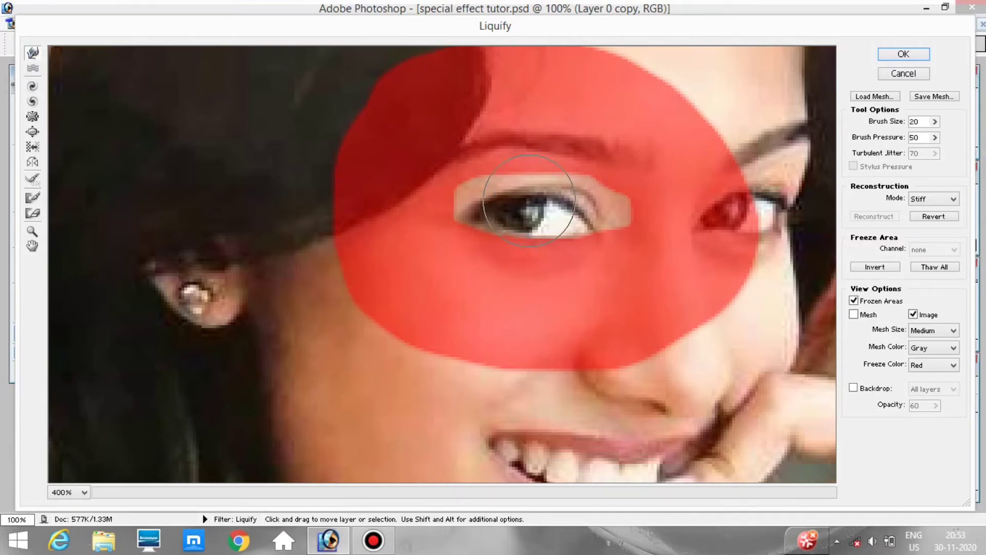
key(bracketright)
key(bracketright)
key(bracketright)
key(bracketright)
key(bracketright)
key(bracketright)
key(bracketright)
key(bracketright)
key(bracketright)
key(bracketright)
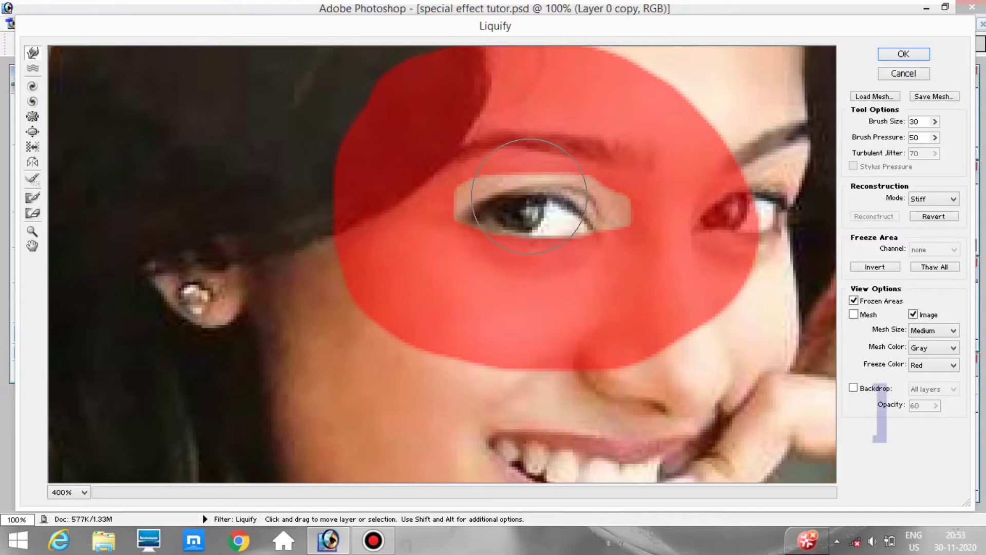
key(bracketright)
key(bracketright)
key(bracketright)
key(bracketright)
key(bracketright)
key(bracketright)
key(bracketright)
key(bracketright)
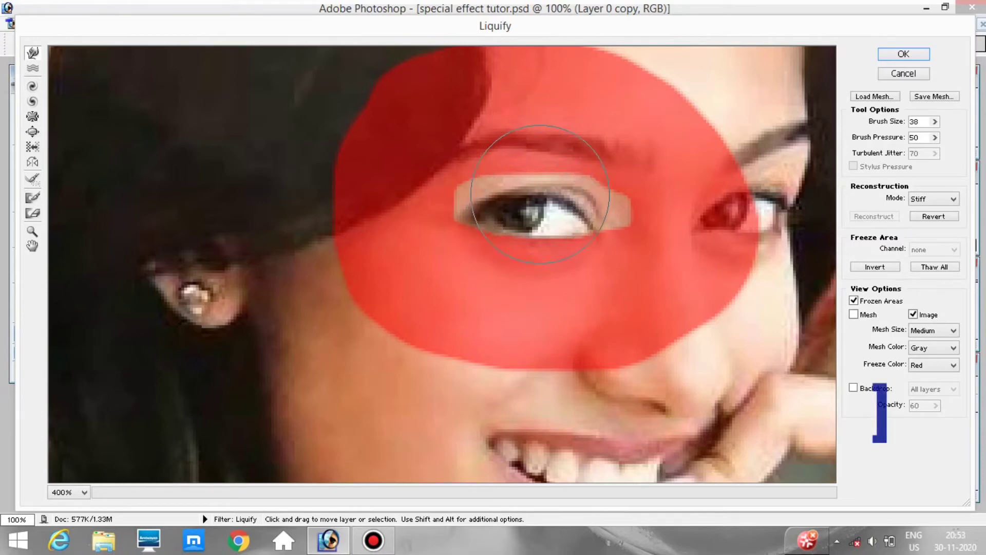
key(bracketright)
drag(539, 195, 534, 220)
drag(473, 180, 491, 216)
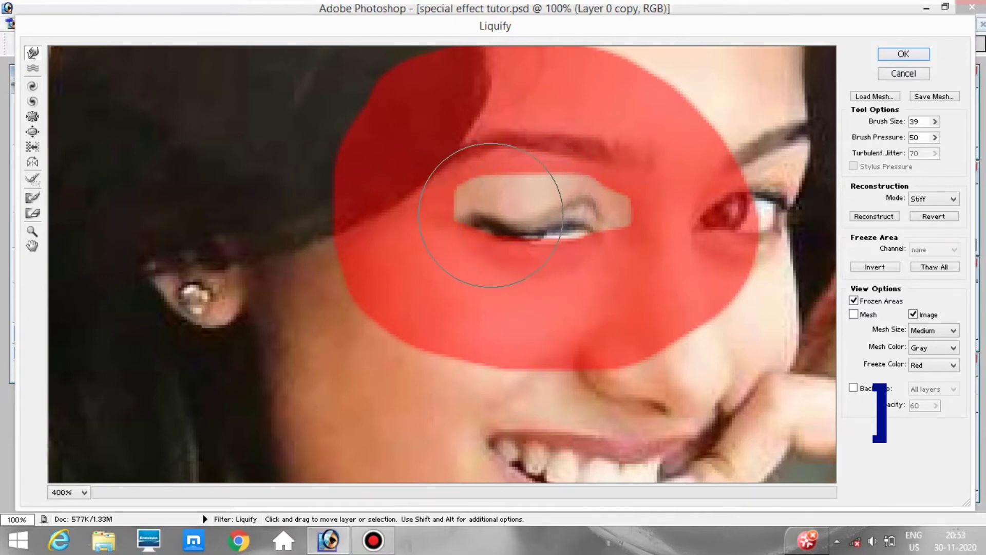
mouse_move(565, 200)
mouse_down()
mouse_move(578, 223)
mouse_move(614, 217)
mouse_up()
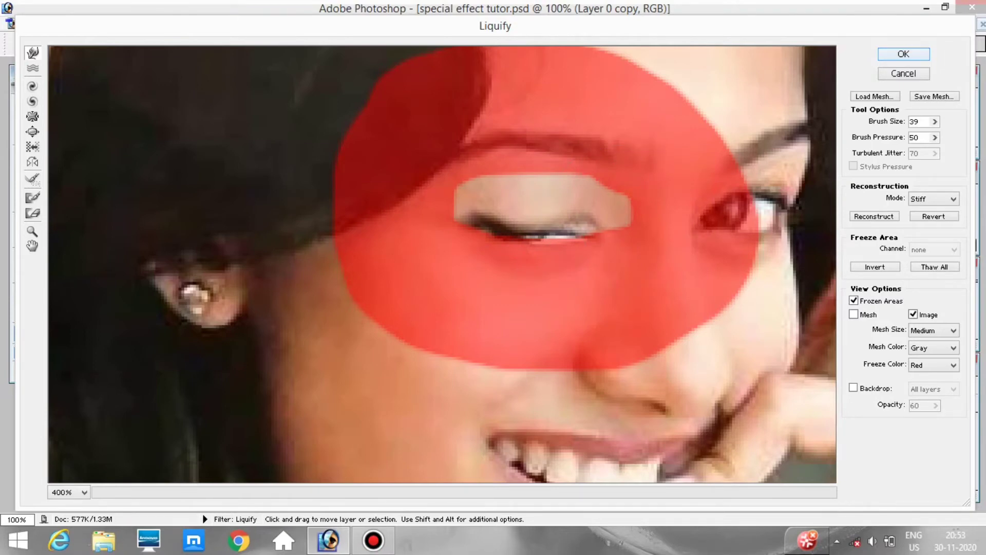
key(Return)
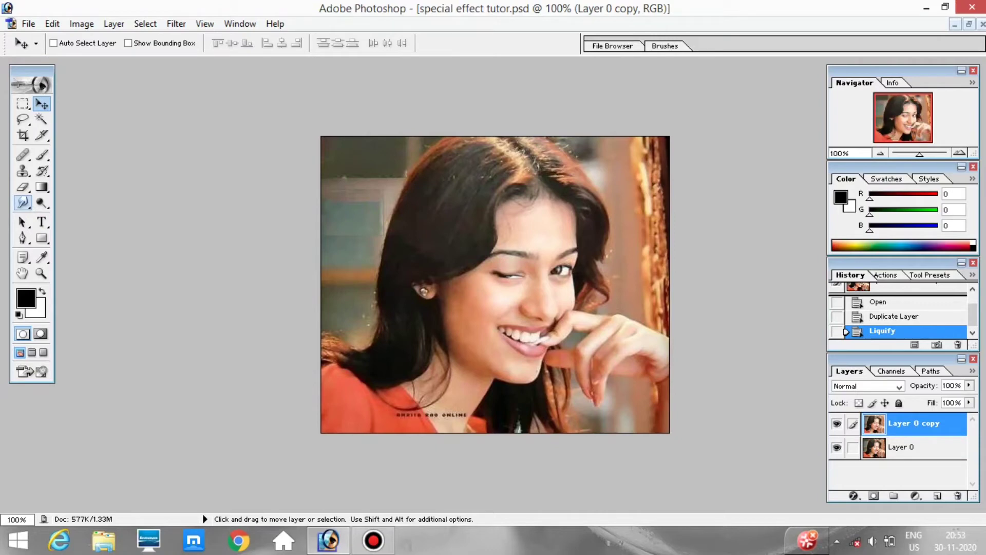
Smudge away the remaining white of the closed eye at 50% strength with a 13-pixel brush, extending the dark lash line towards the nose
click(23, 203)
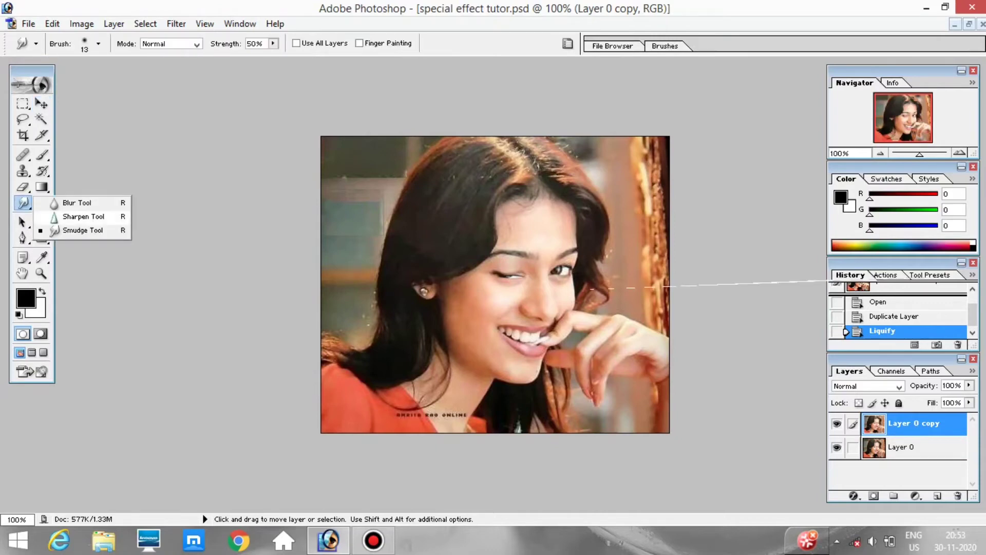
click(82, 230)
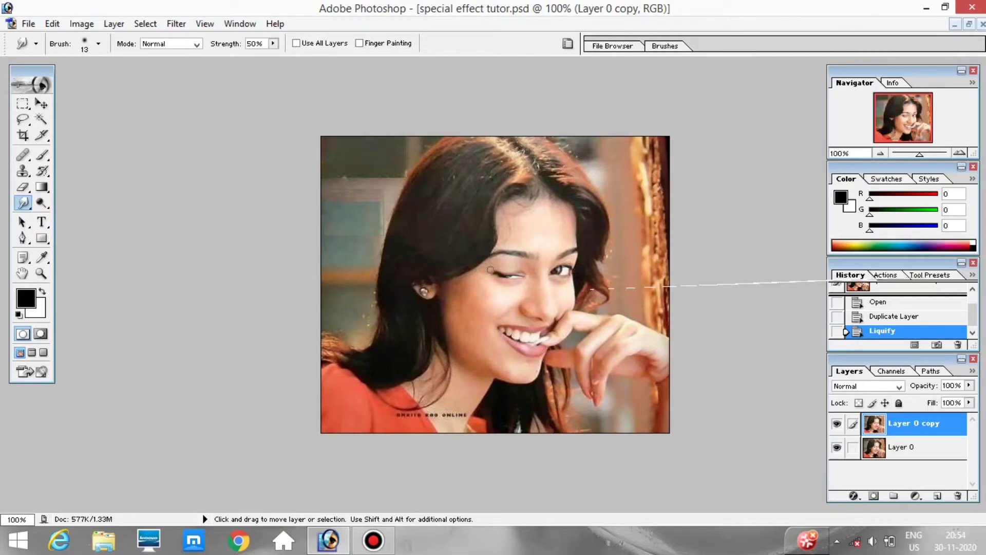
key(z)
click(493, 277)
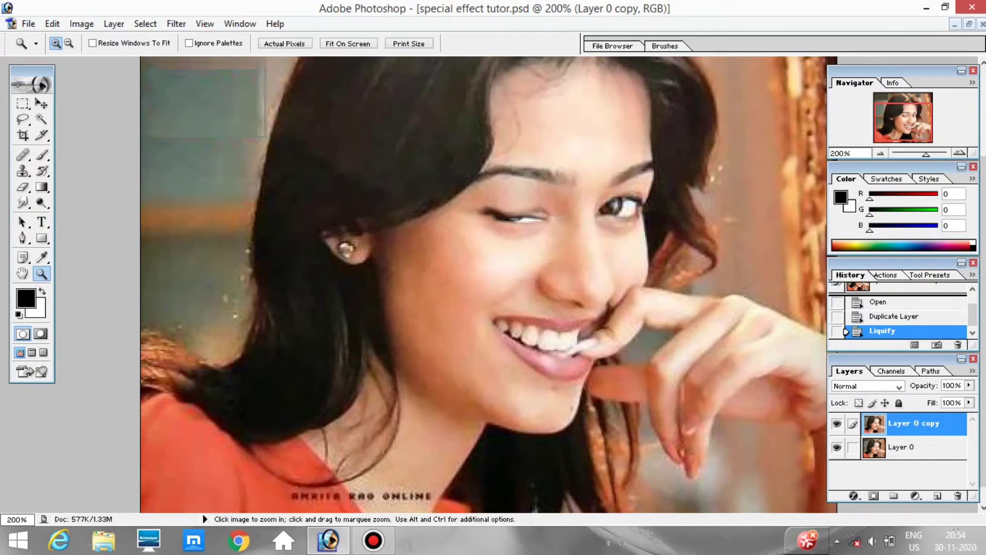
click(23, 202)
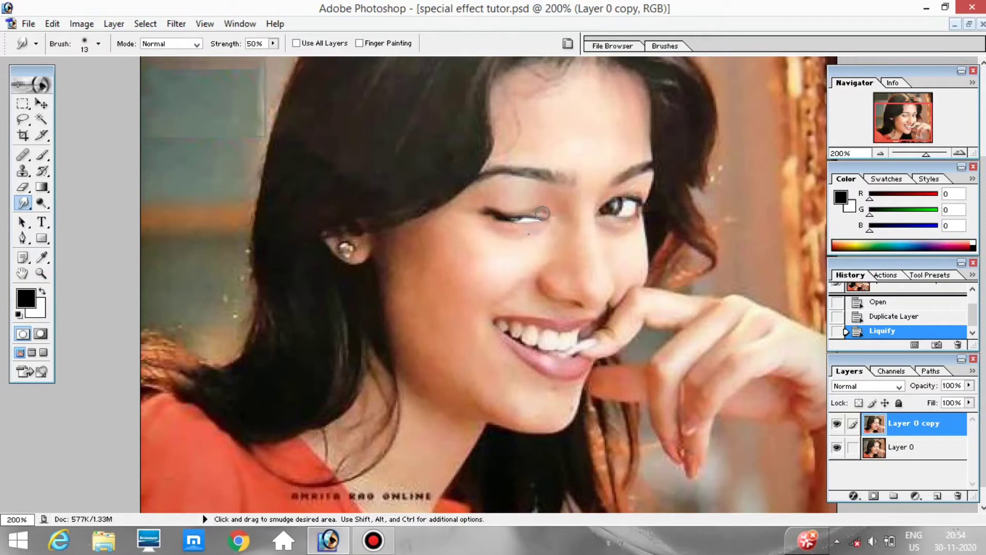
drag(542, 212, 536, 217)
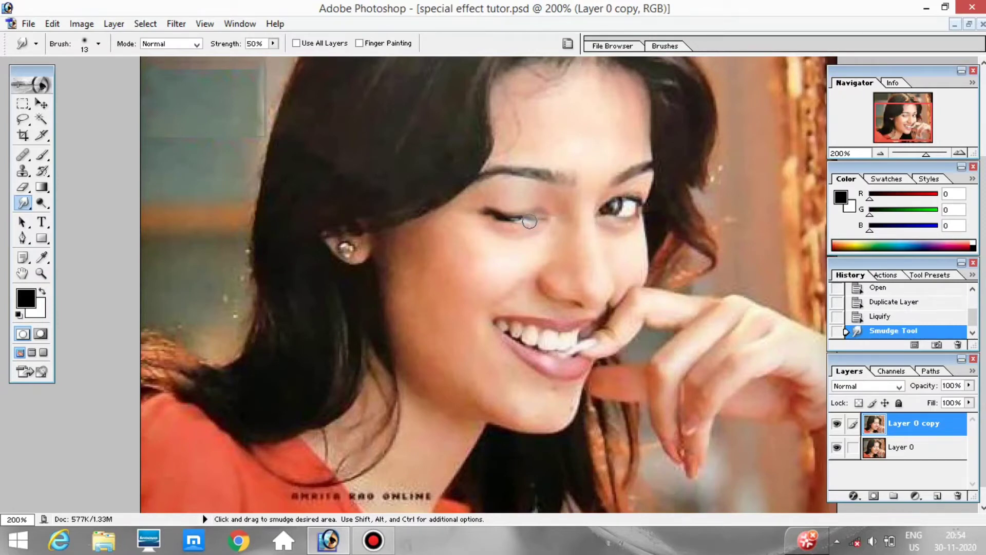
mouse_move(529, 221)
mouse_down()
mouse_move(564, 247)
mouse_move(541, 221)
mouse_up()
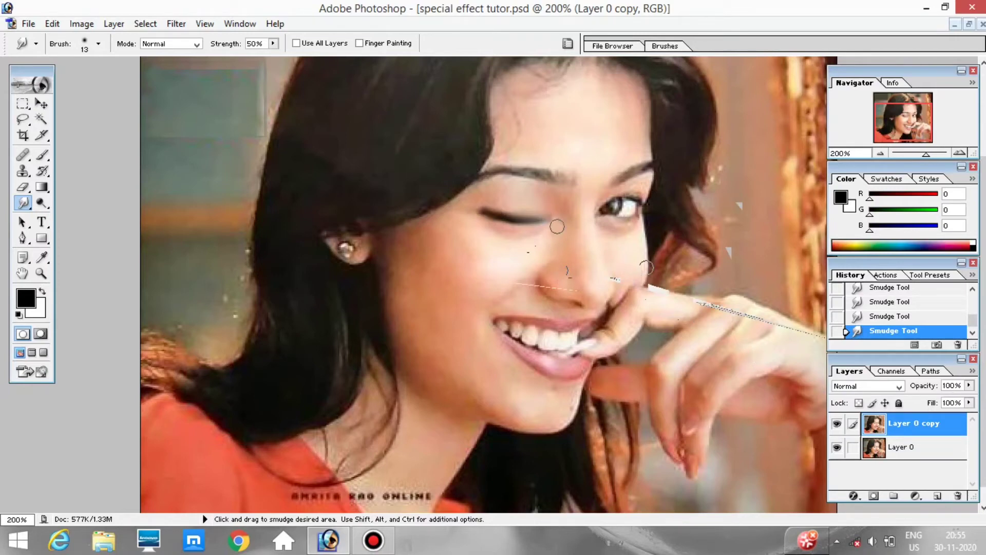
drag(544, 222, 549, 220)
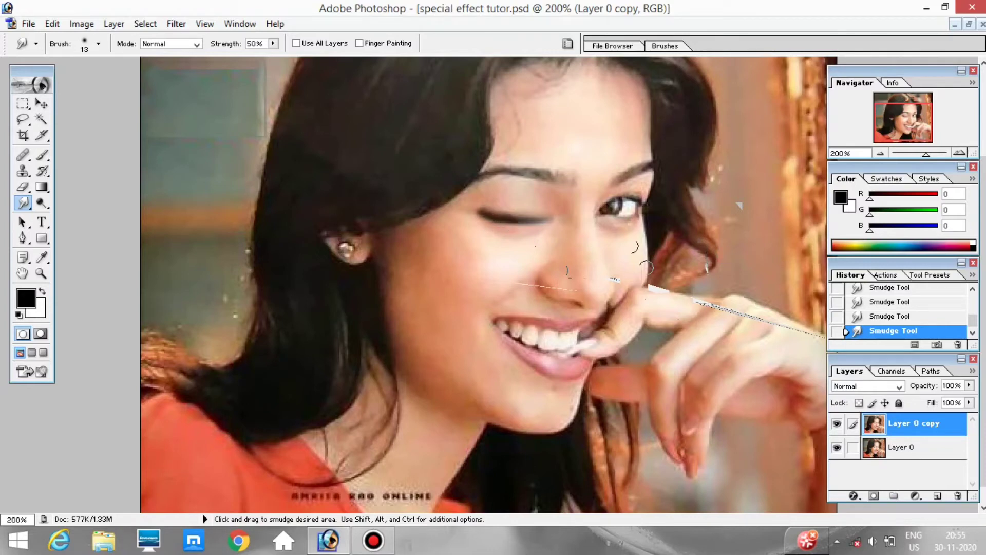
Undo the last two smudge strokes and compare the wink with the original by hiding and reshowing Layer 0 copy
key(ctrl+alt+z)
key(ctrl+alt+z)
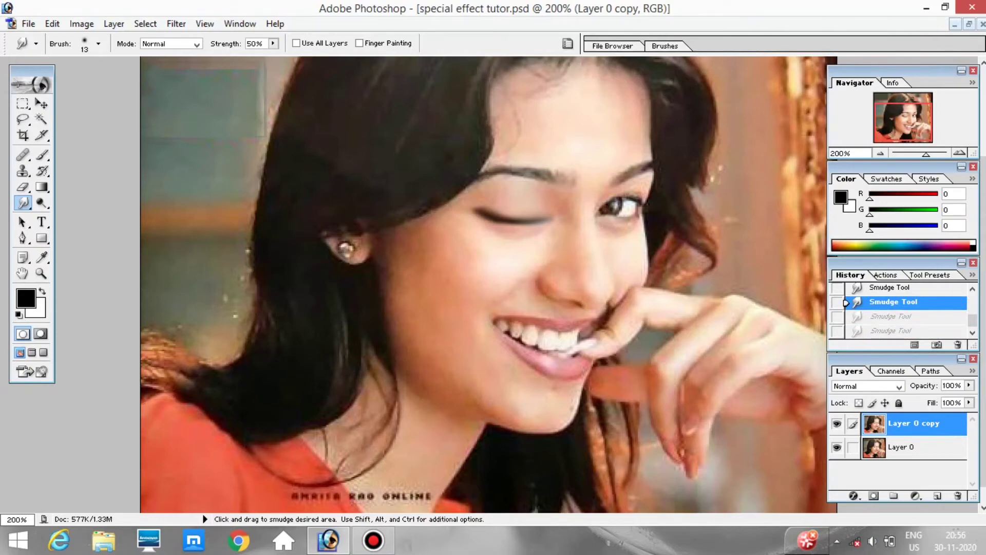
click(836, 423)
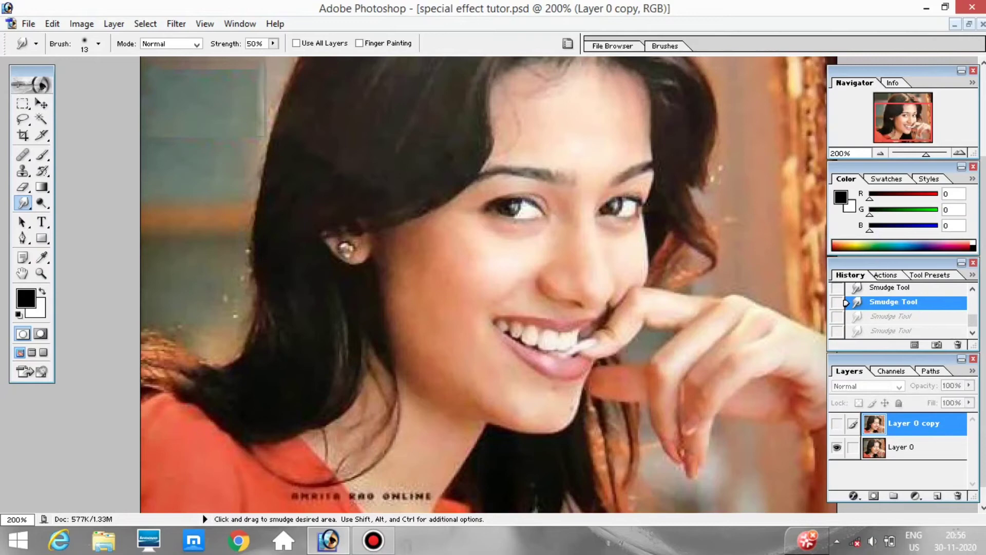
click(837, 423)
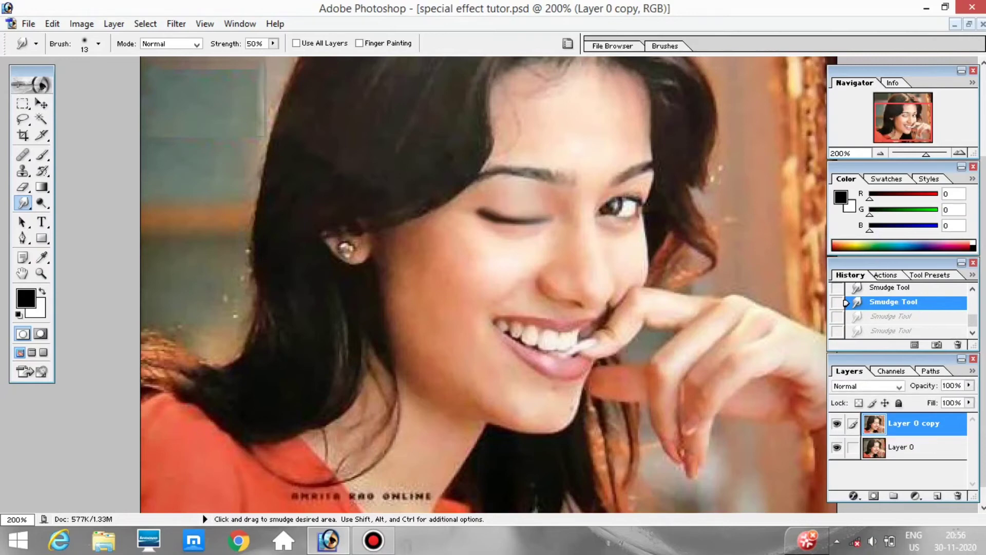
click(836, 423)
click(836, 423)
click(836, 423)
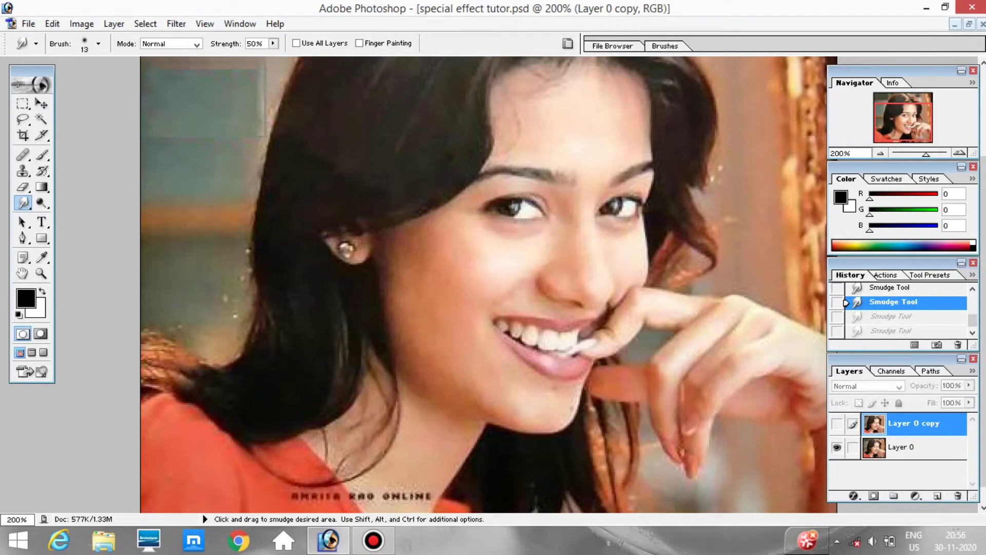
click(837, 424)
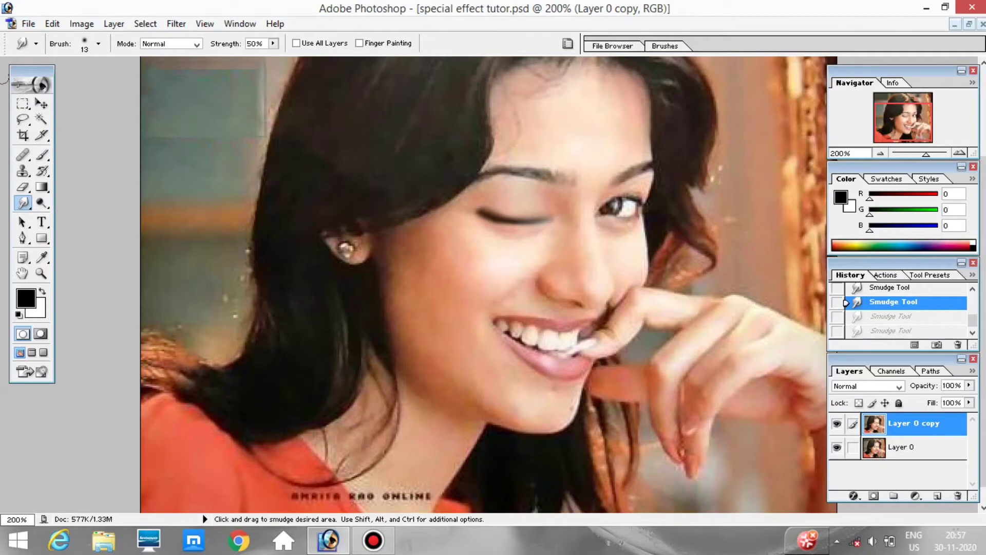
Send the document to Adobe ImageReady 7.0 and shift its image window slightly away from the toolbox
key(alt+f)
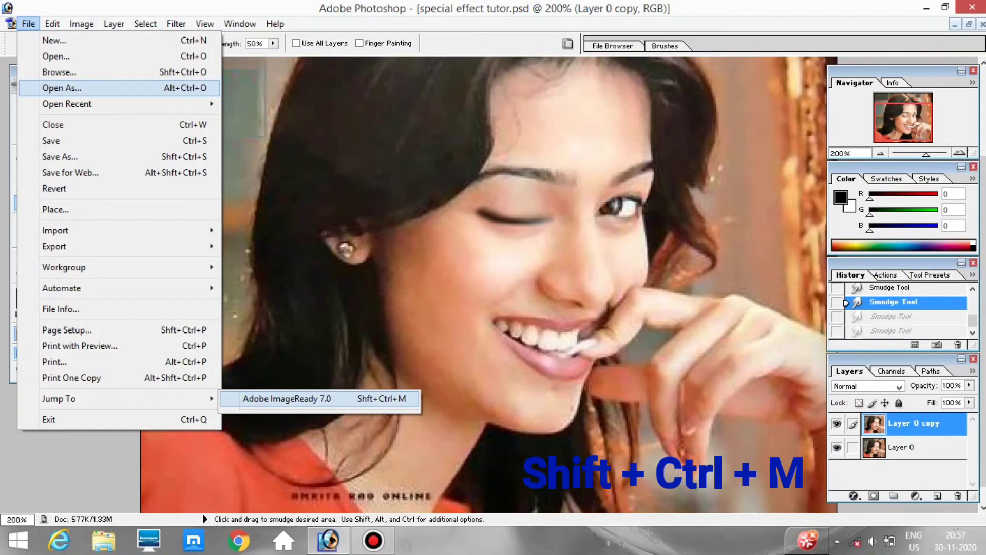
key(shift+ctrl+m)
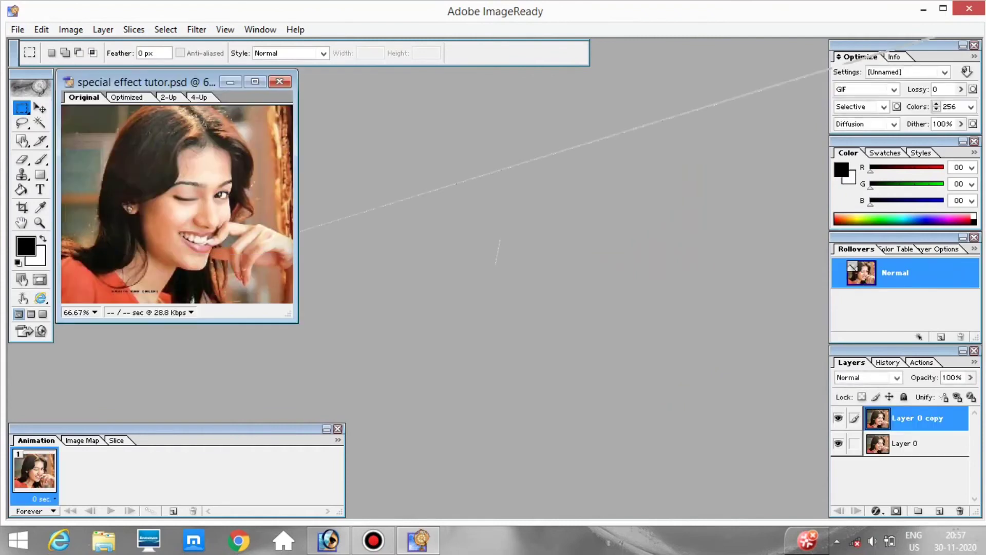
drag(149, 83, 180, 84)
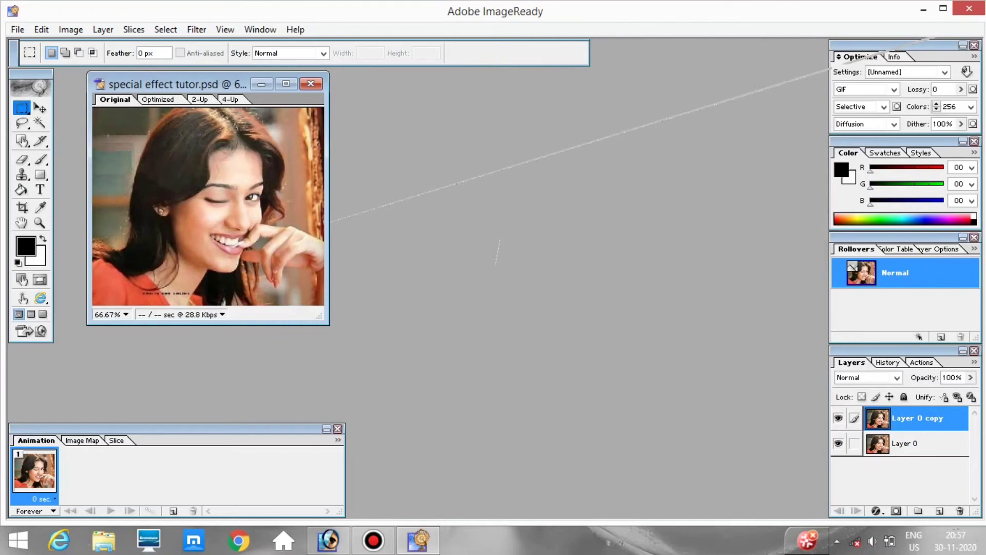
Hide the Animation palette and display it again
click(260, 30)
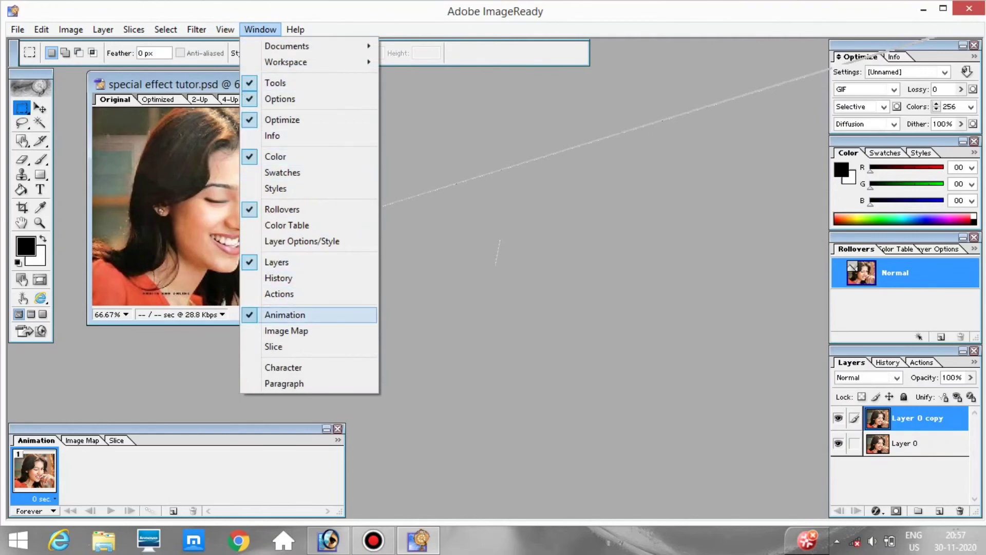
click(285, 314)
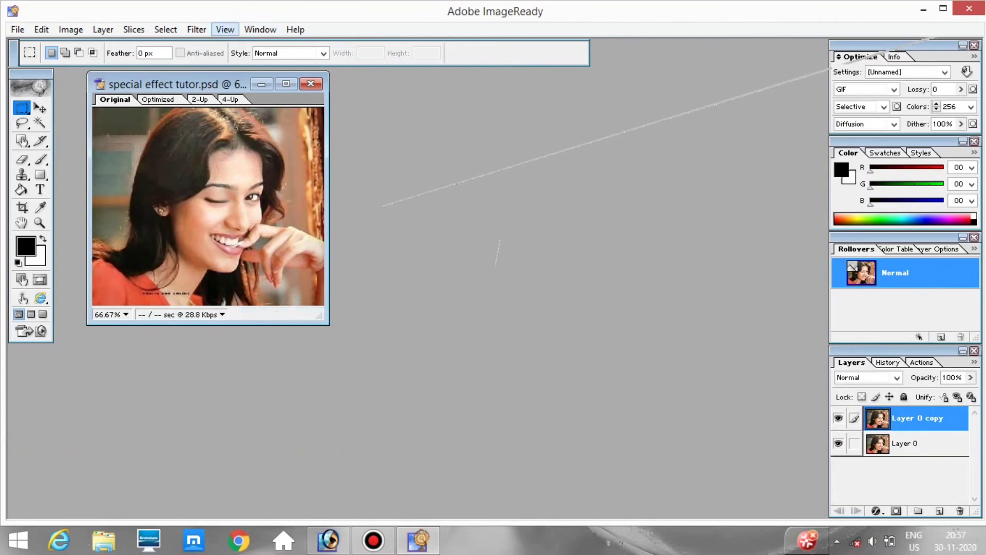
click(260, 30)
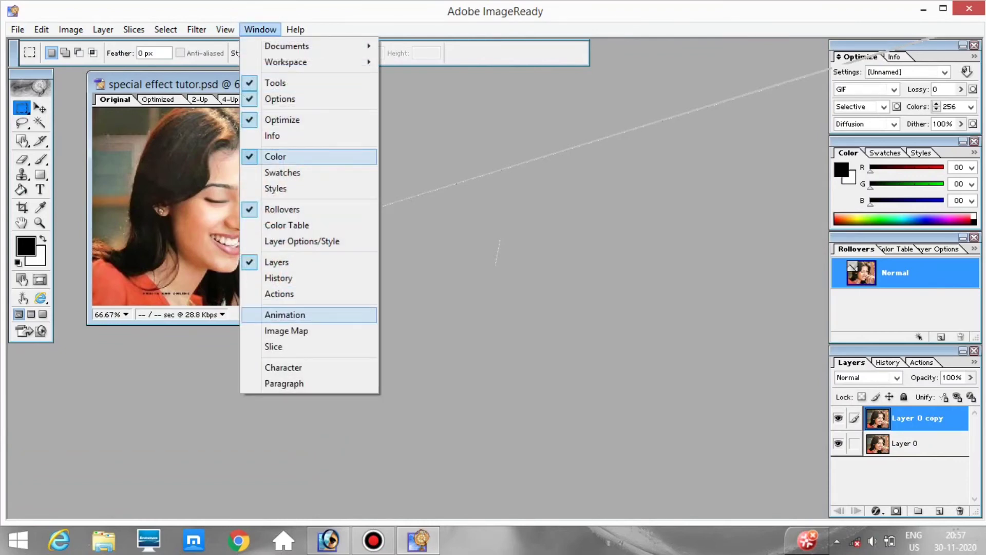
click(285, 314)
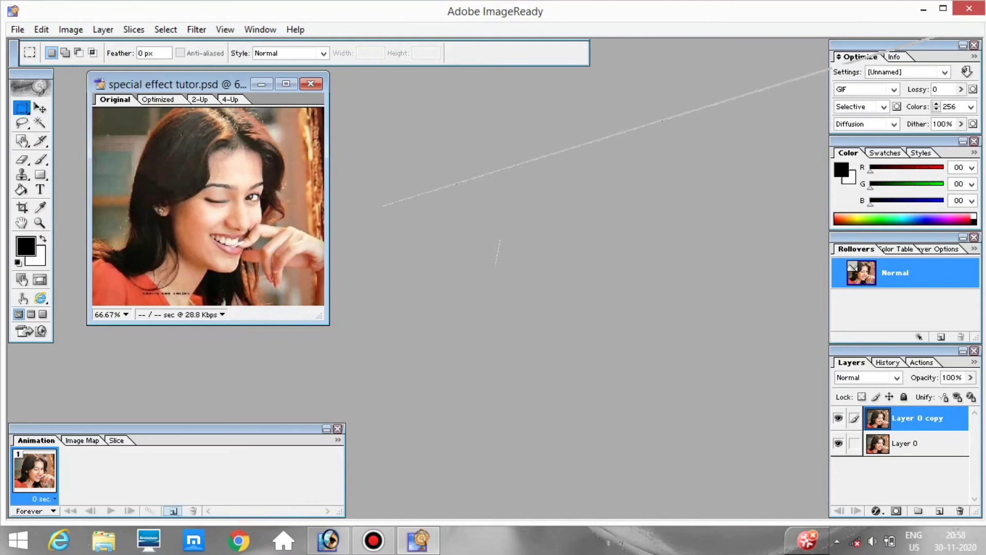
Add three animation frames, hiding Layer 0 copy in frames 2 and 4 and showing it in frame 3
click(173, 510)
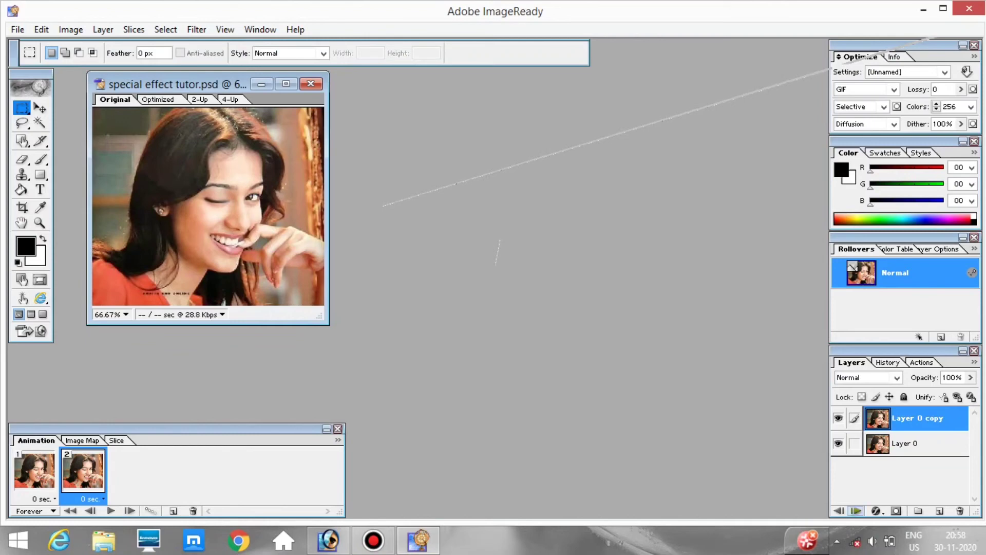
click(838, 418)
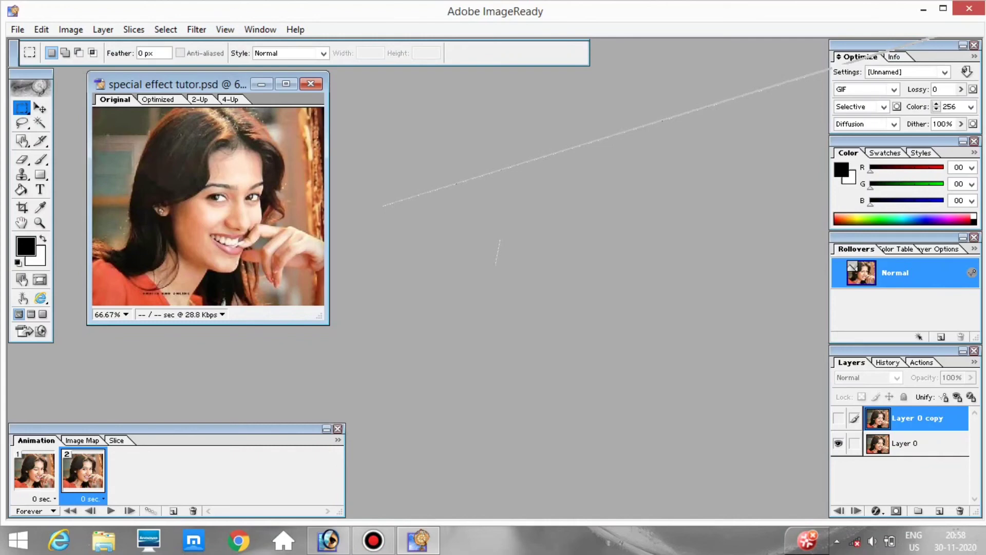
click(173, 510)
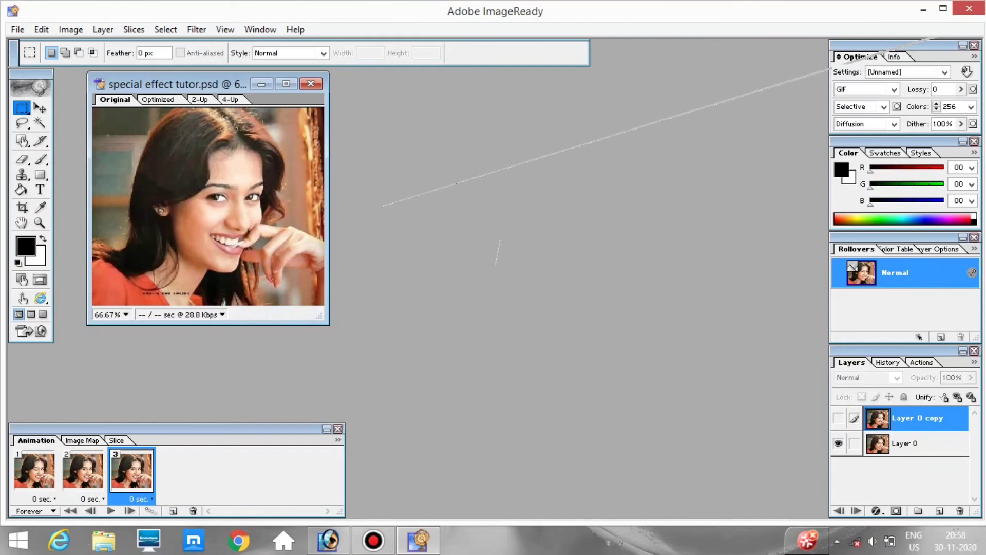
click(838, 418)
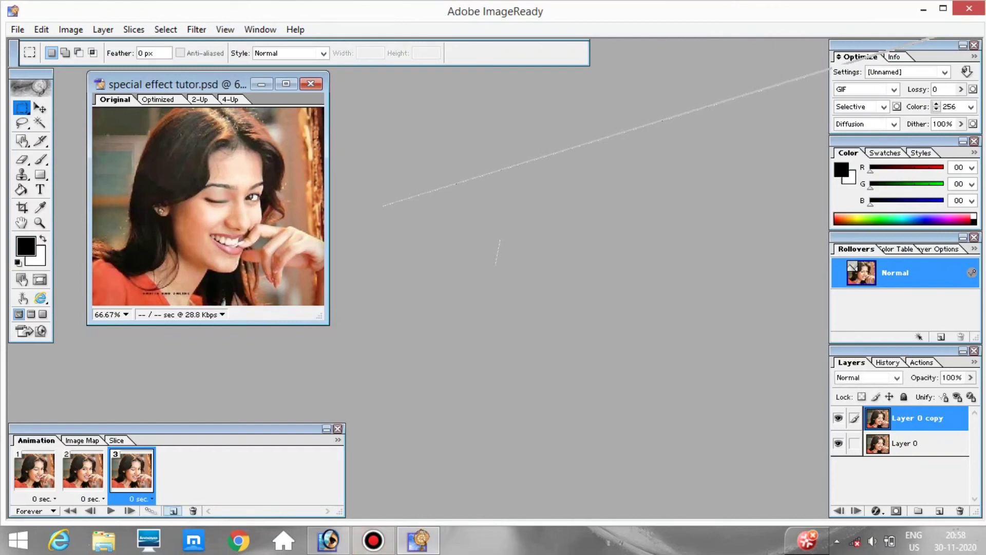
click(173, 511)
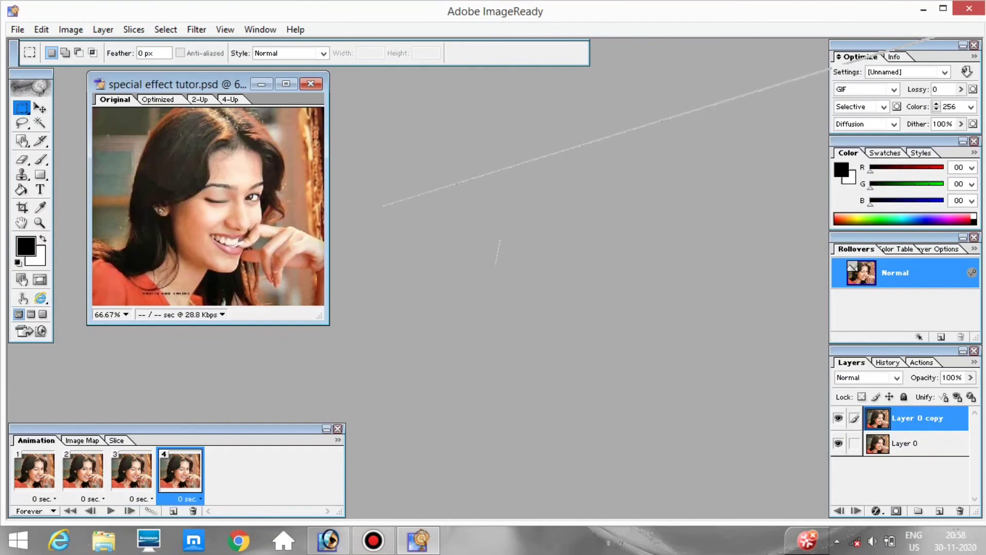
click(838, 418)
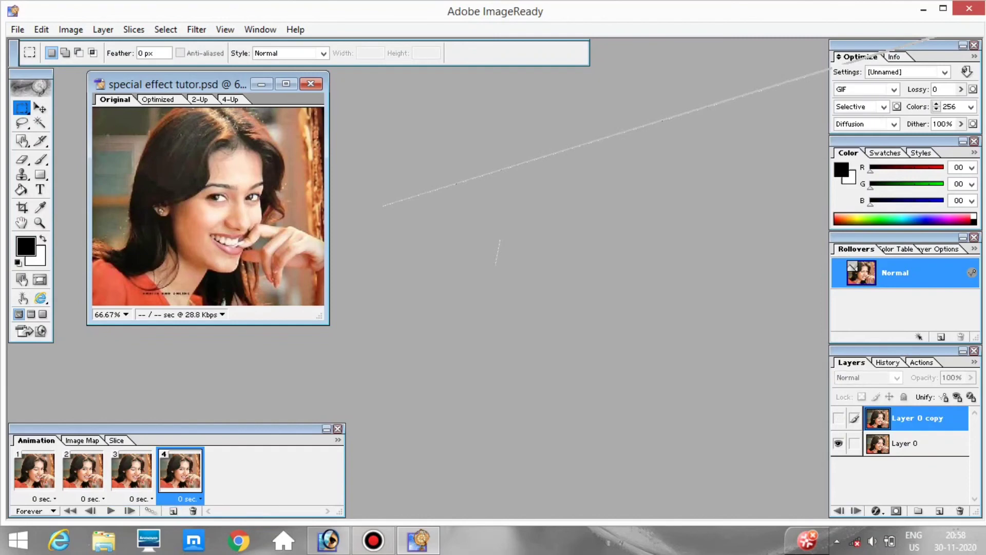
Set the delay of all four animation frames to 0.2 seconds and preview the playback
ctrl+click(132, 471)
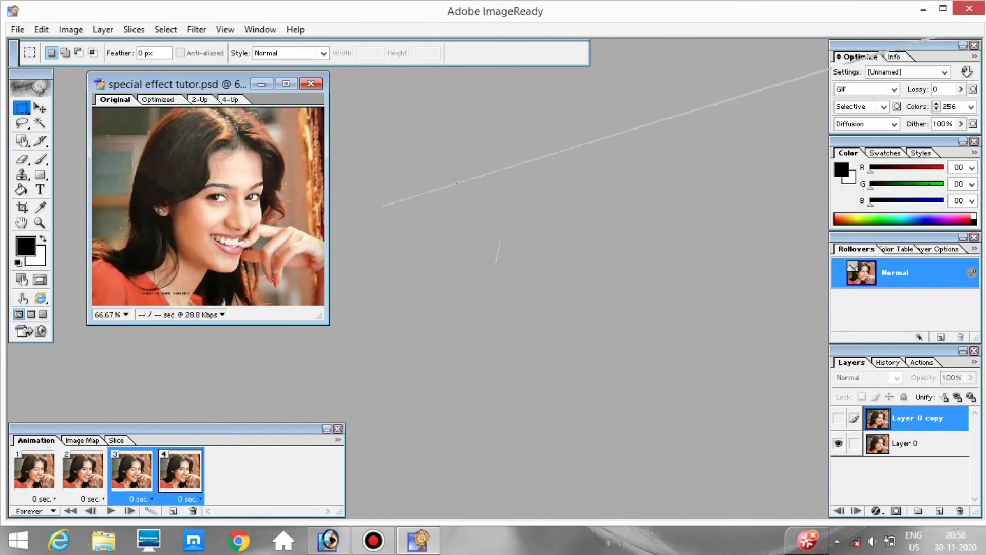
ctrl+click(82, 471)
ctrl+click(34, 471)
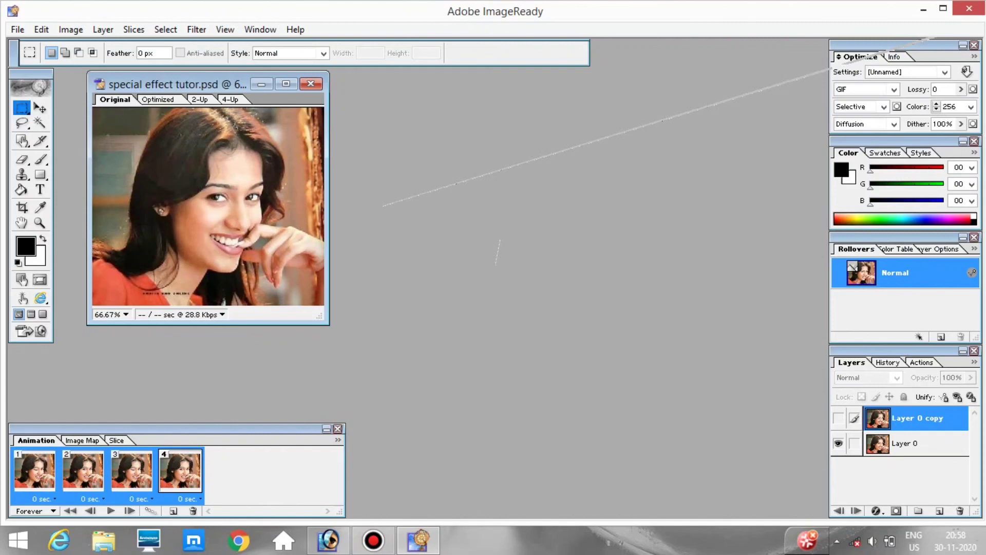
click(41, 499)
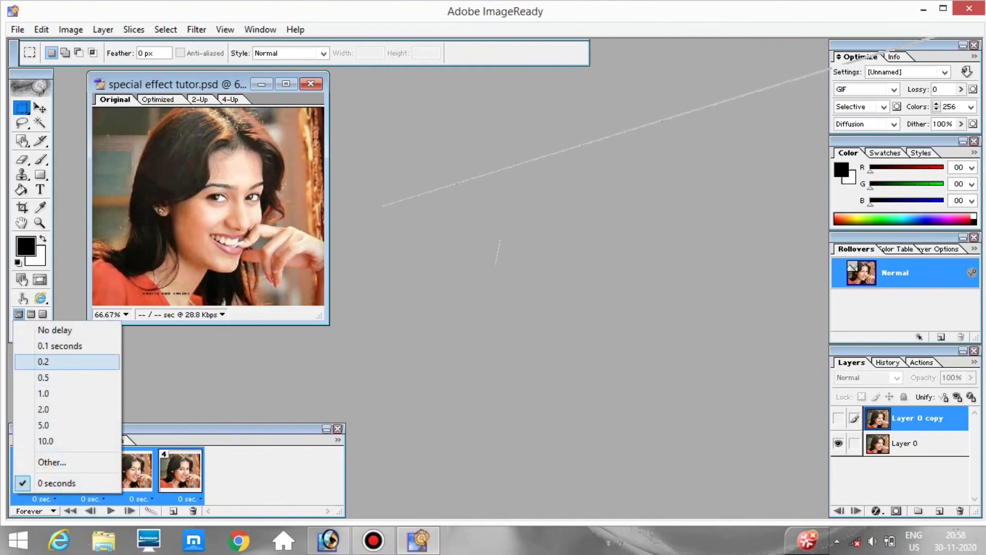
click(43, 361)
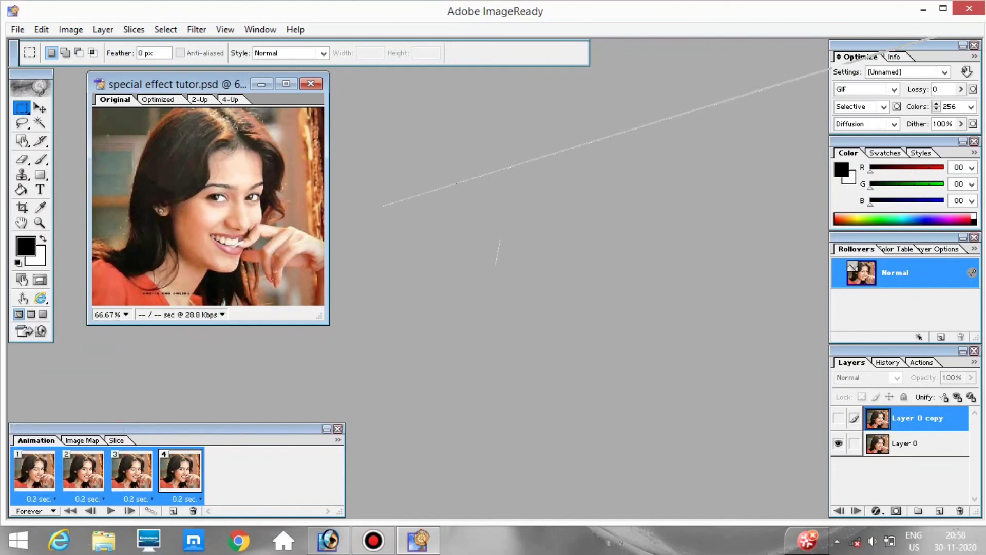
click(110, 510)
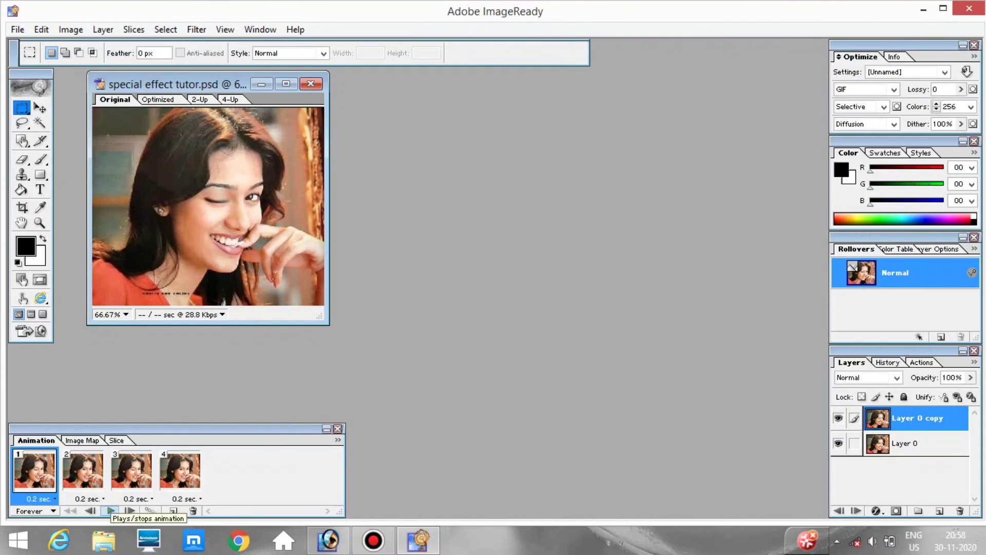
click(110, 510)
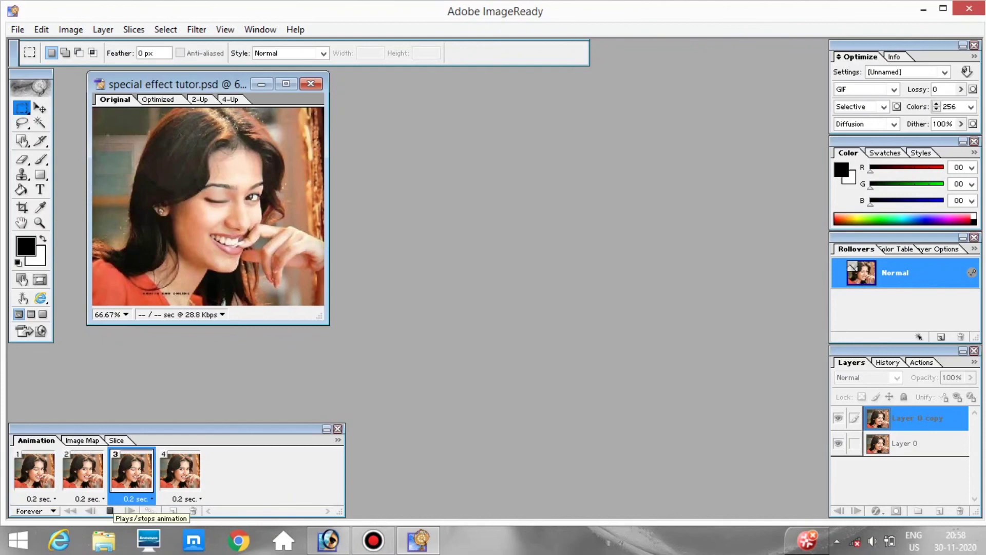
click(110, 510)
Set the delay of all four animation frames to 0.5 seconds and play the animation
ctrl+click(82, 471)
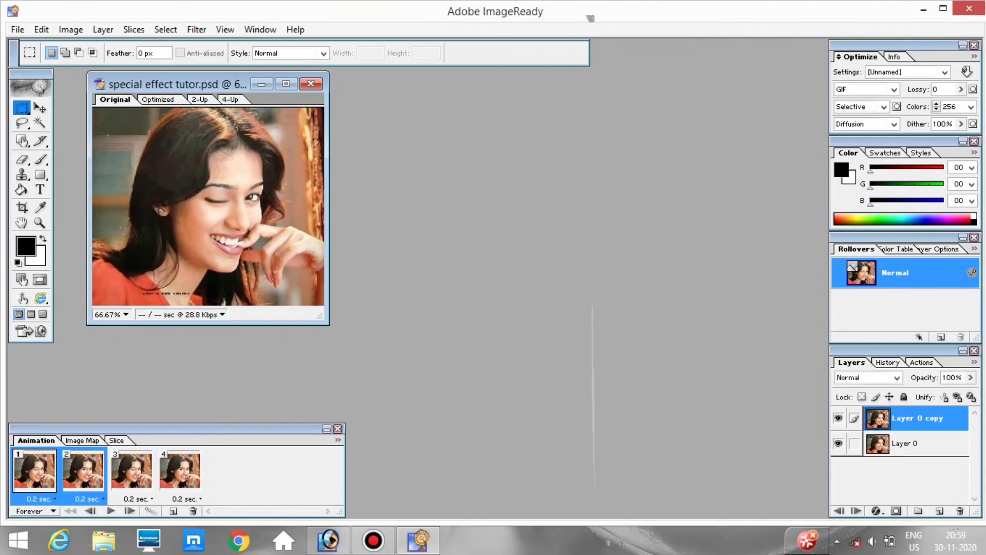
ctrl+click(131, 471)
ctrl+click(181, 471)
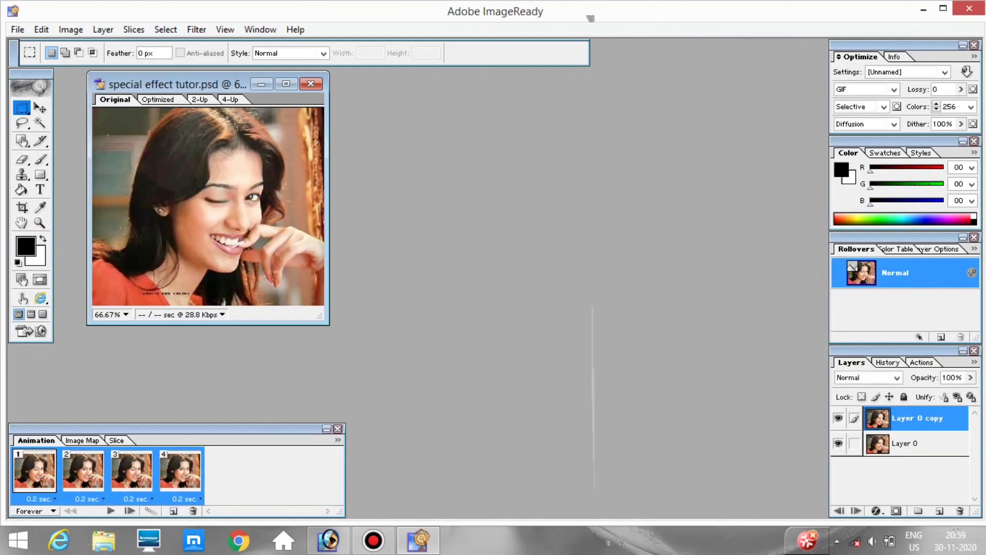
click(54, 499)
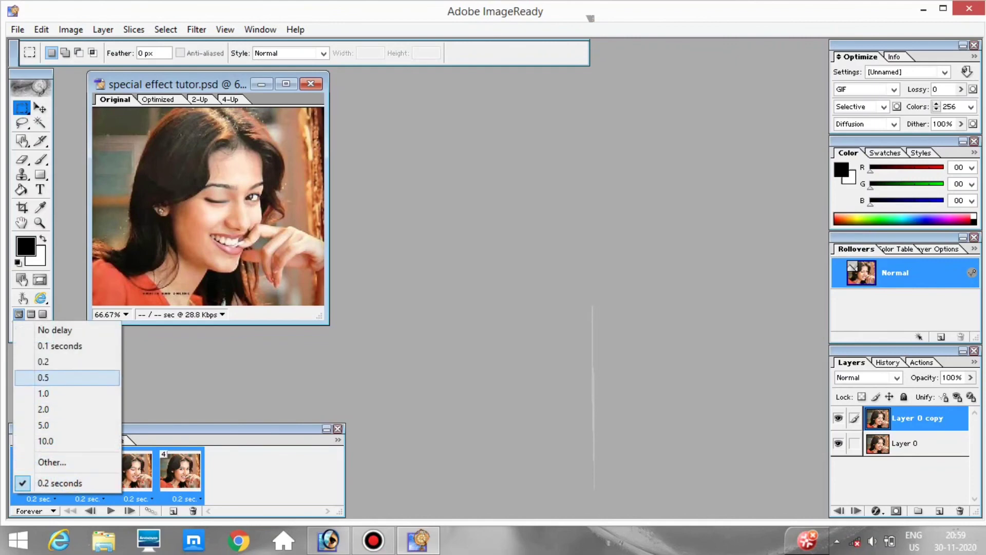
click(43, 377)
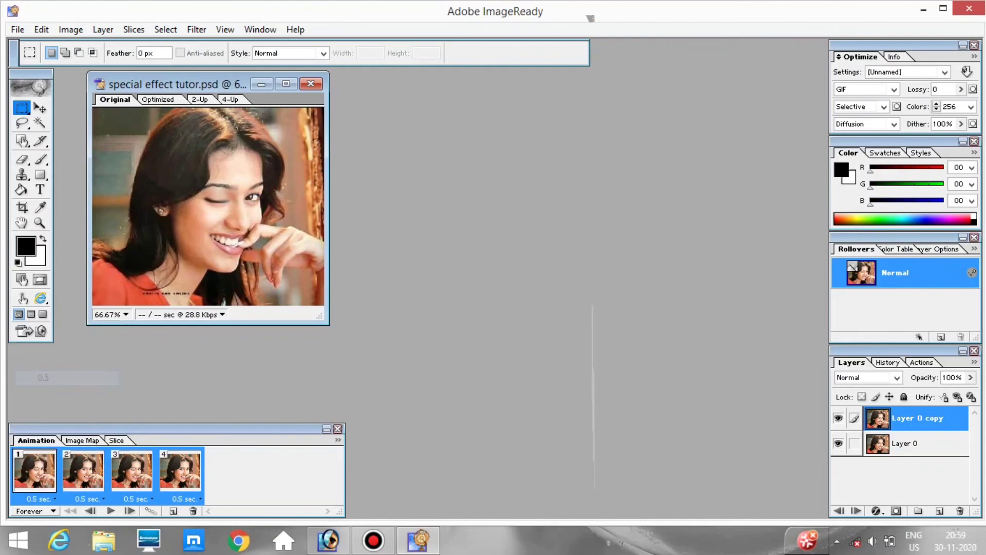
click(111, 511)
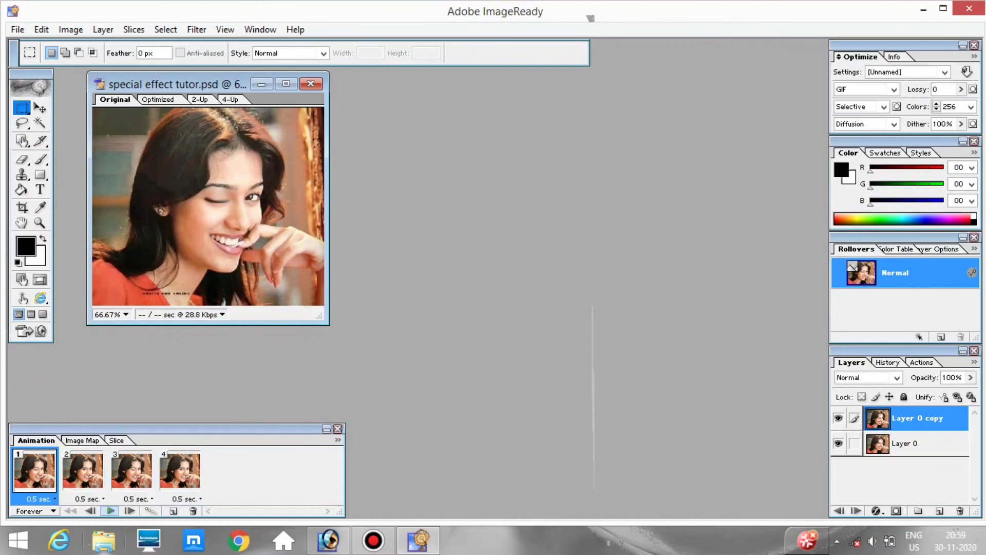